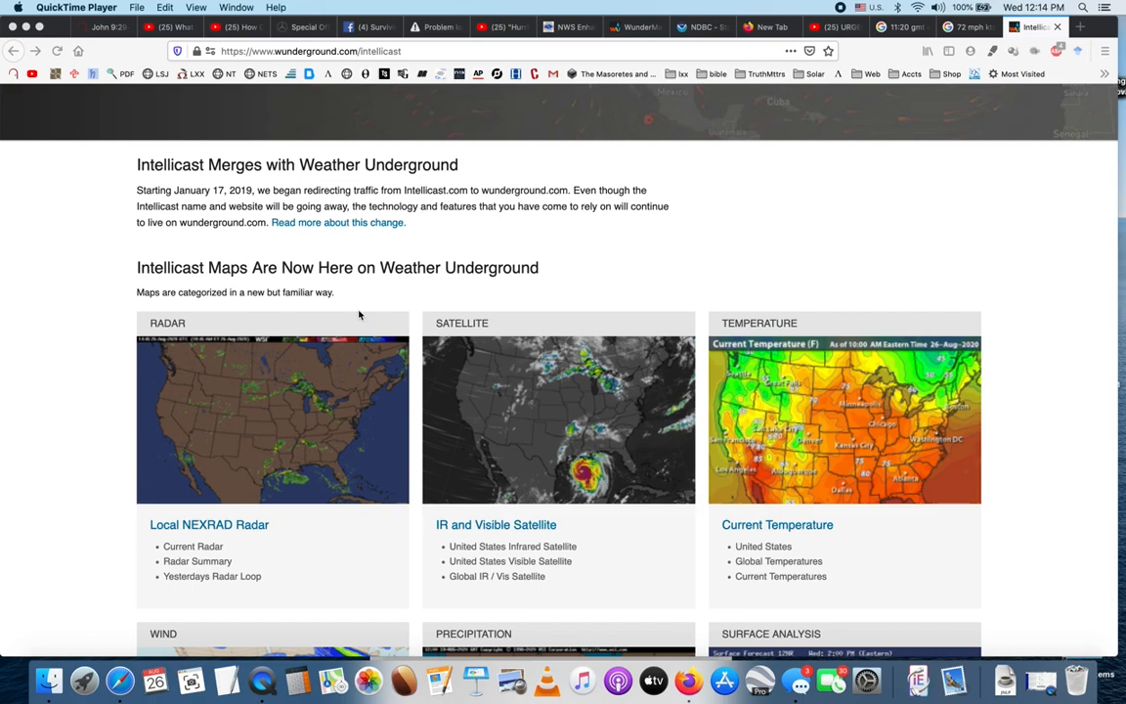
# Bring up the WunderMap radar page after reading the Intellicast merger notice
pyautogui.click(637, 27)
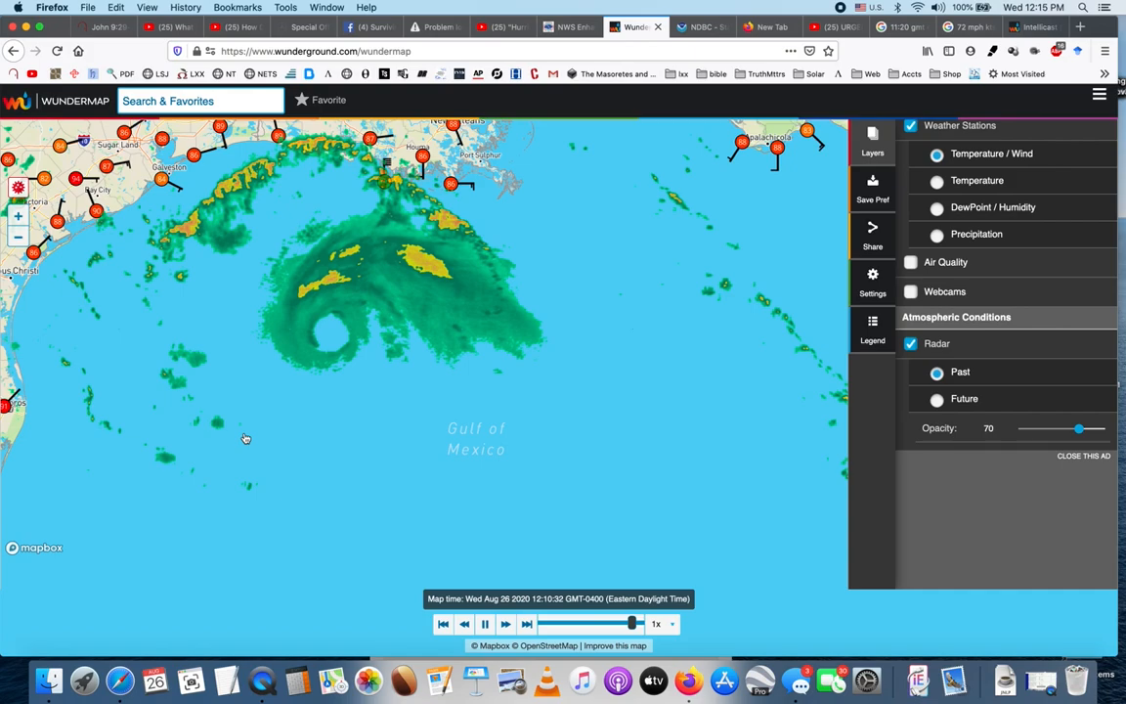
# Move from the Gulf radar to the Florence update video, then the Hurricane Michael video
pyautogui.click(829, 28)
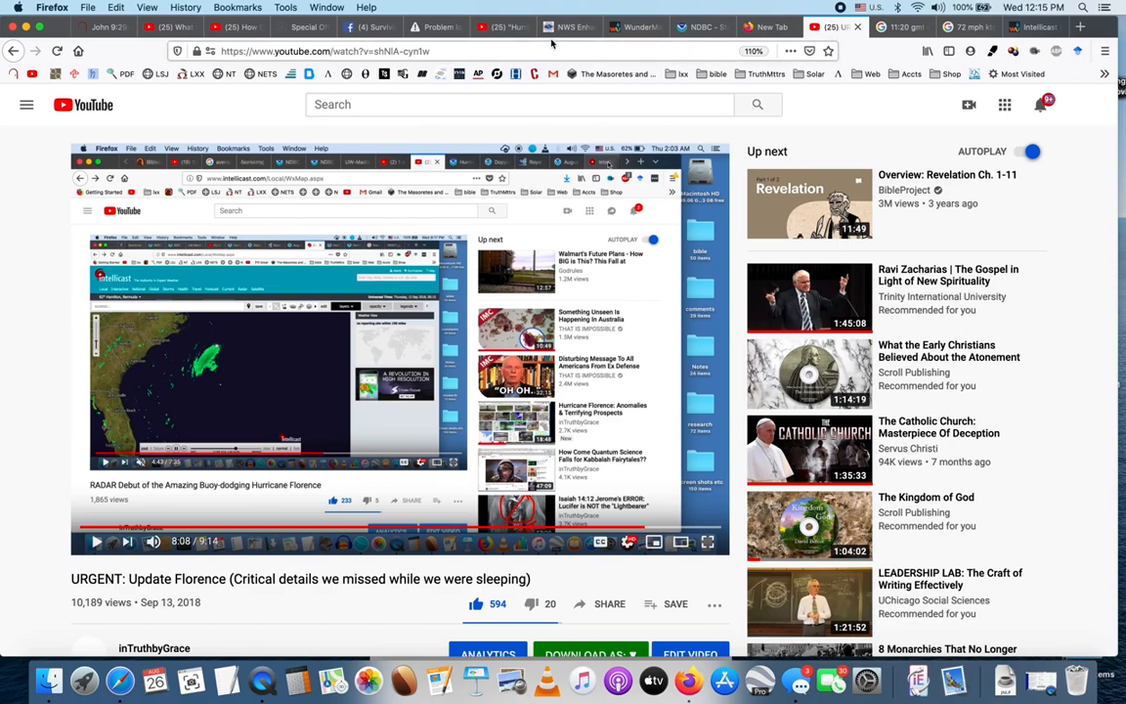
pyautogui.click(498, 27)
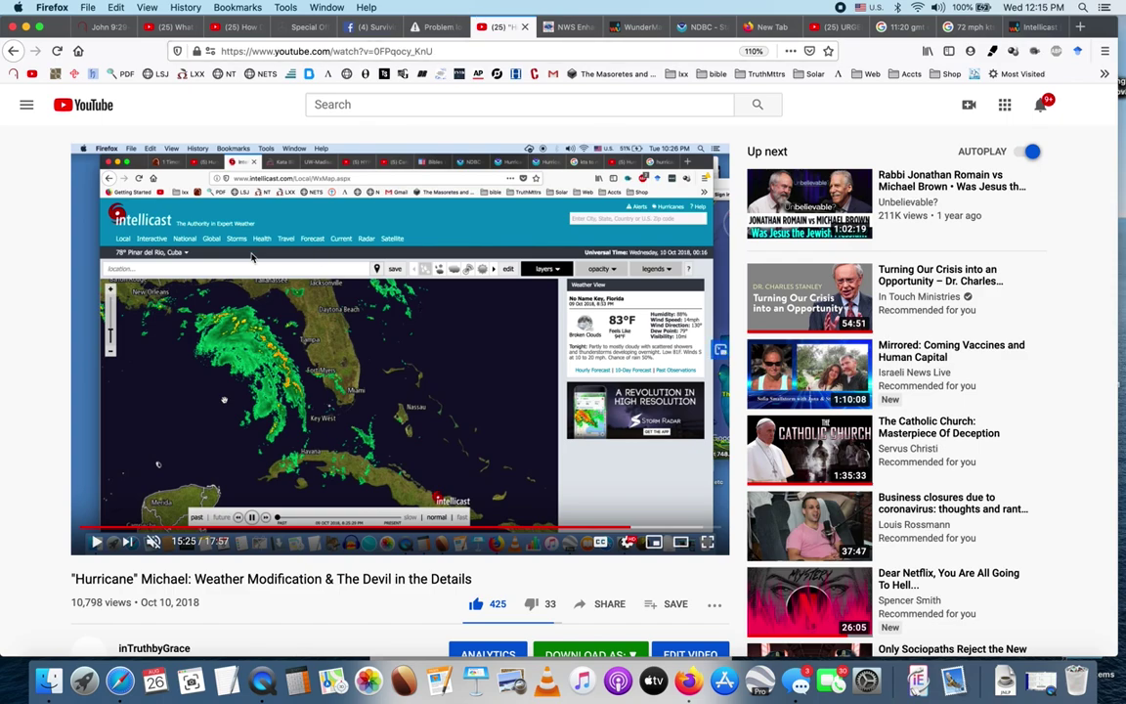
pyautogui.moveTo(278, 399)
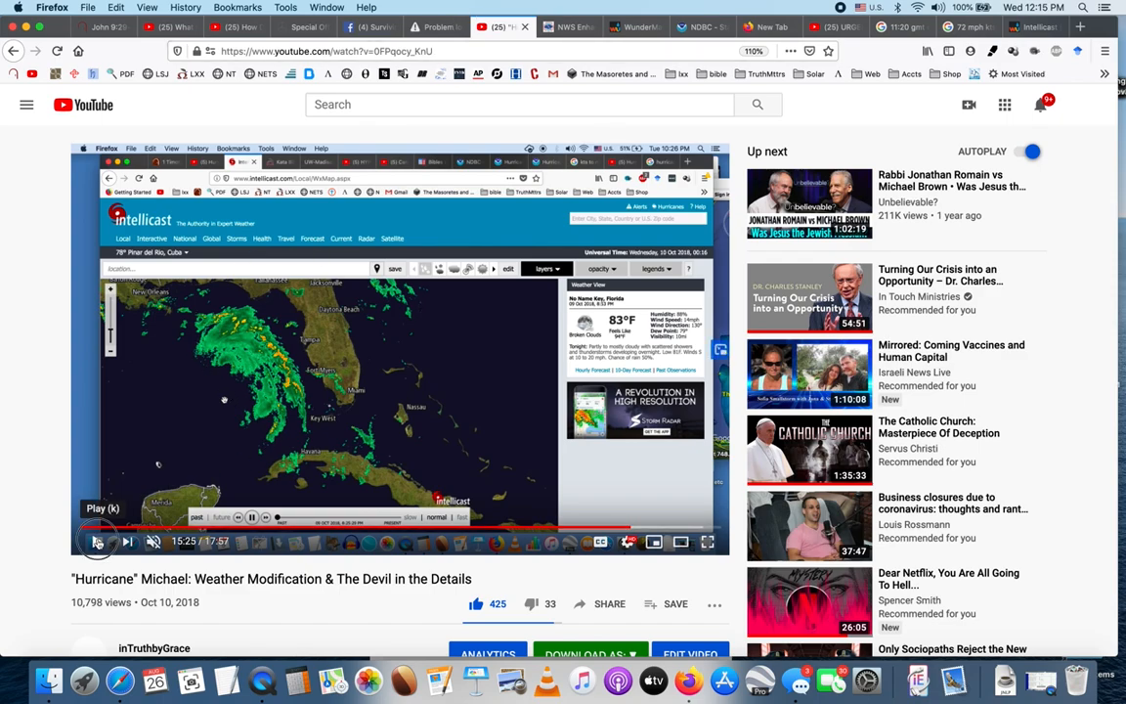
# Replay the Hurricane Michael radar loop, pause at 15:35, and return to the Florence video
pyautogui.click(98, 541)
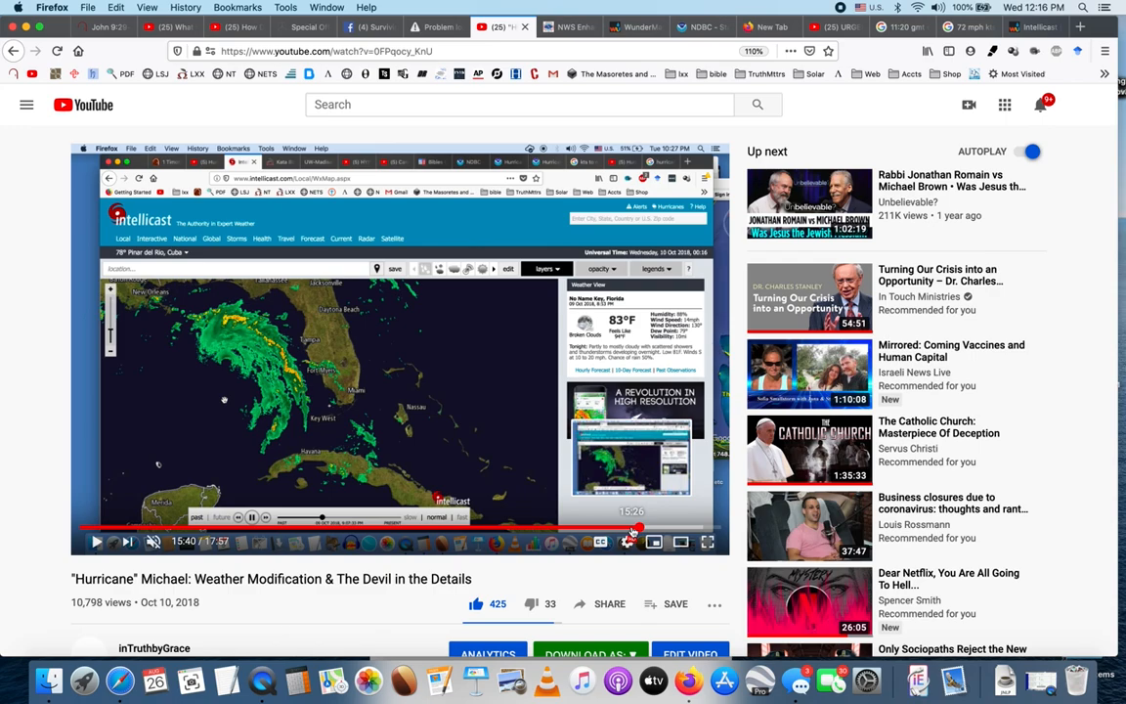
pyautogui.click(632, 531)
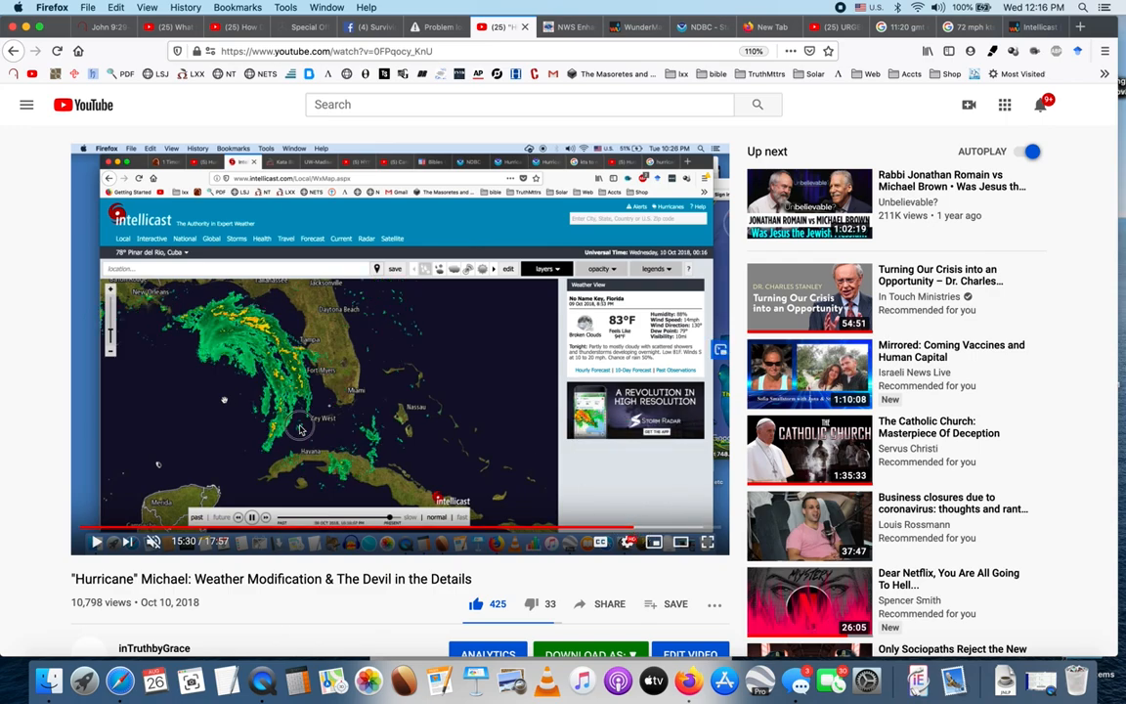
pyautogui.click(301, 430)
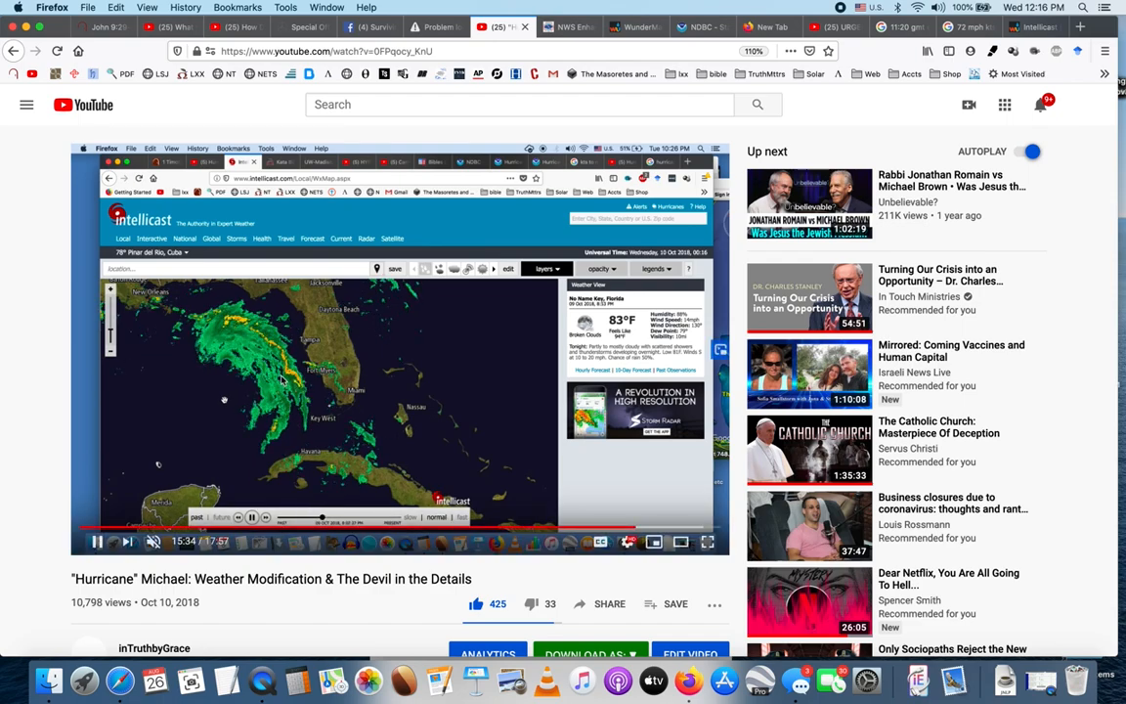
pyautogui.press('space')
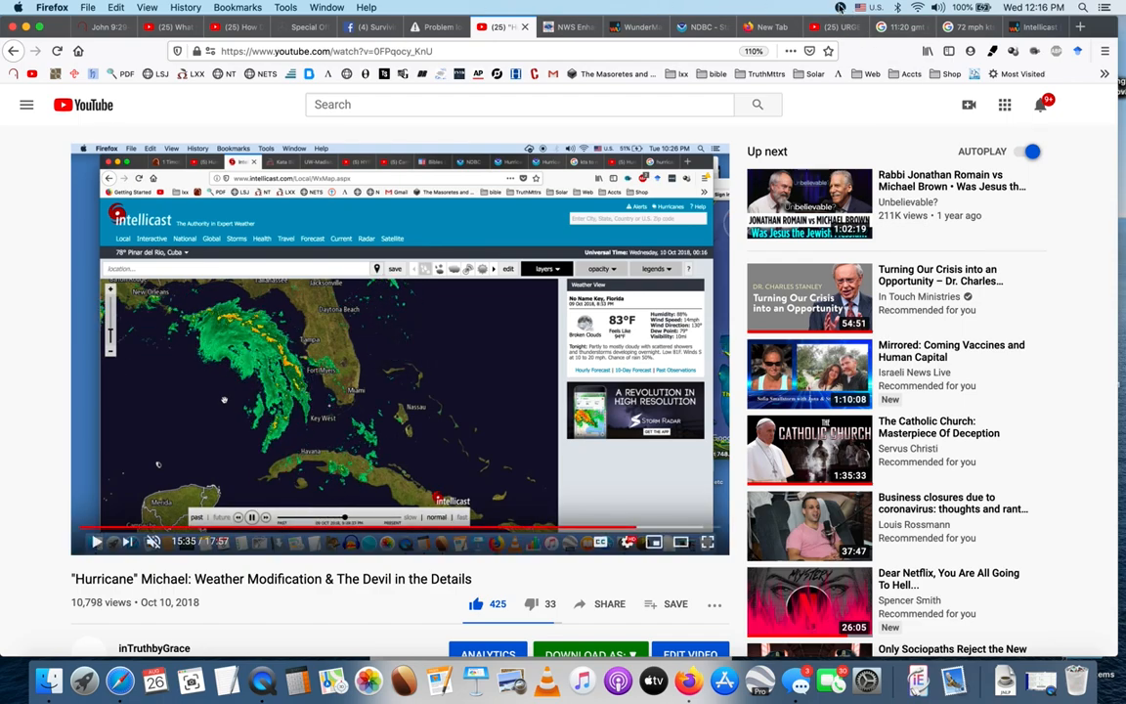
pyautogui.click(834, 26)
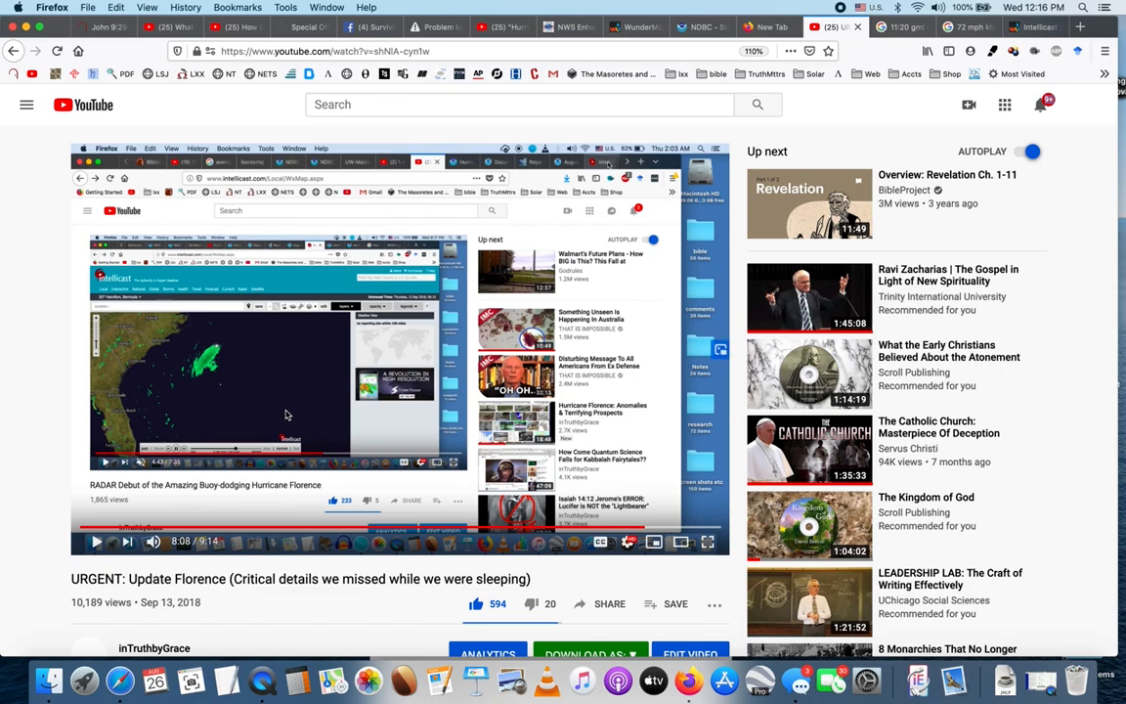
# Play the Florence radar clip to about 8:24, then go back to the WunderMap Gulf radar
pyautogui.click(286, 414)
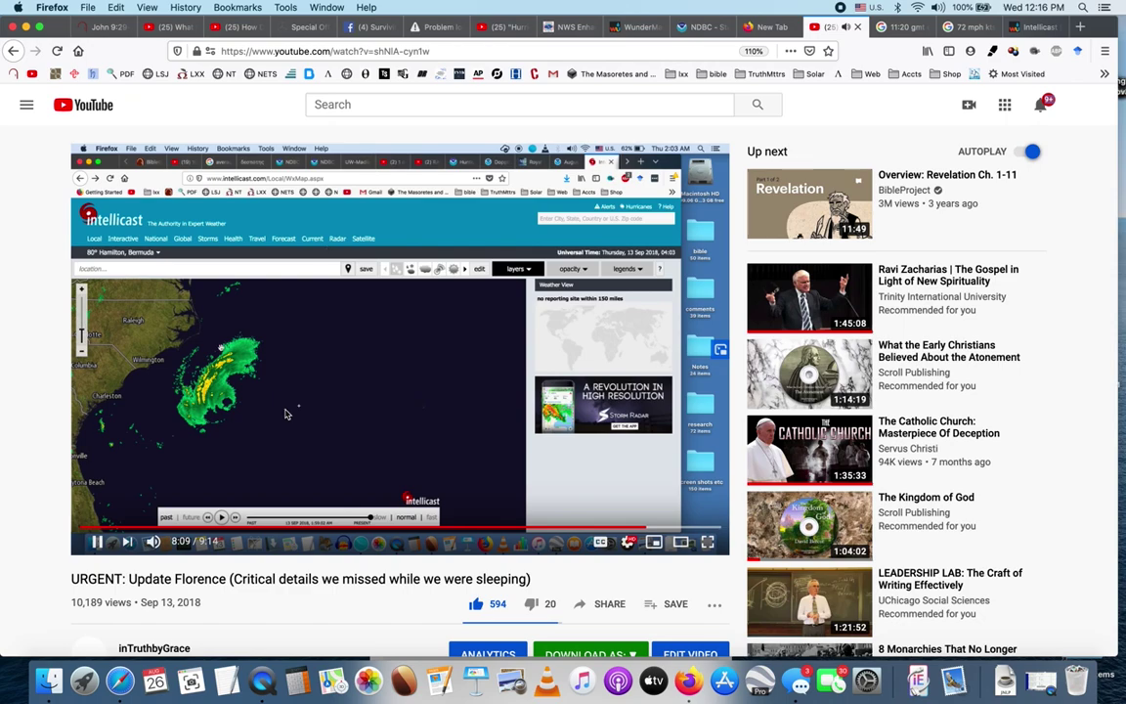
pyautogui.press('XF86AudioMute')
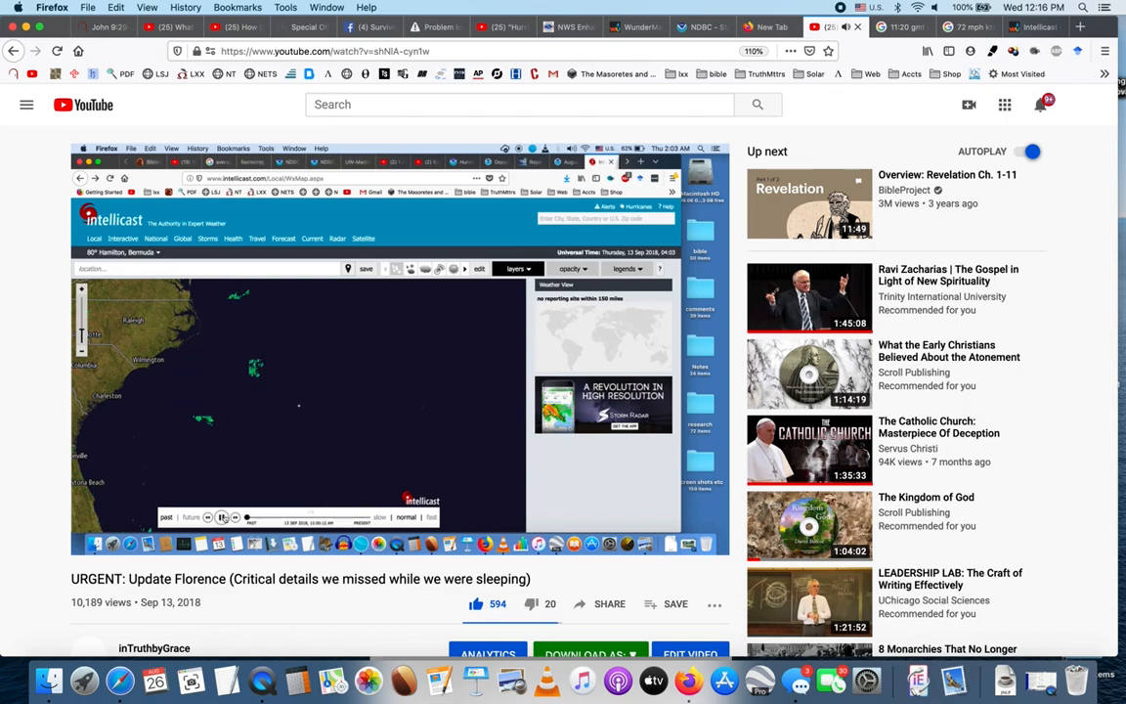
pyautogui.click(391, 418)
pyautogui.click(391, 417)
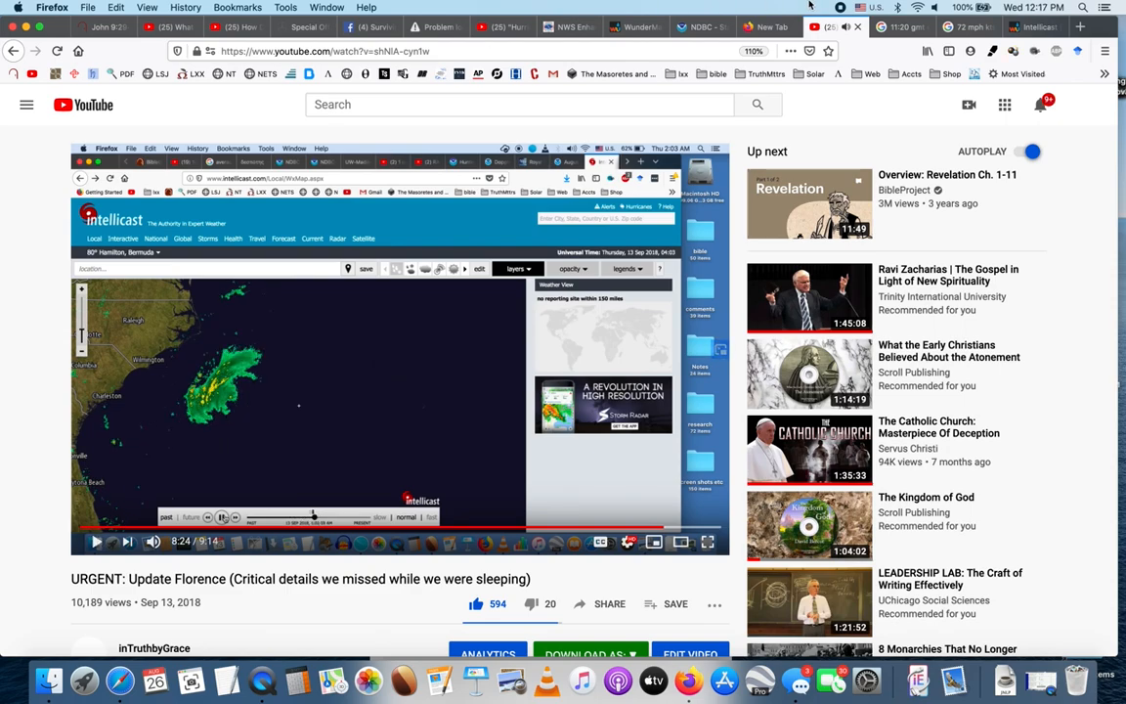
pyautogui.click(633, 27)
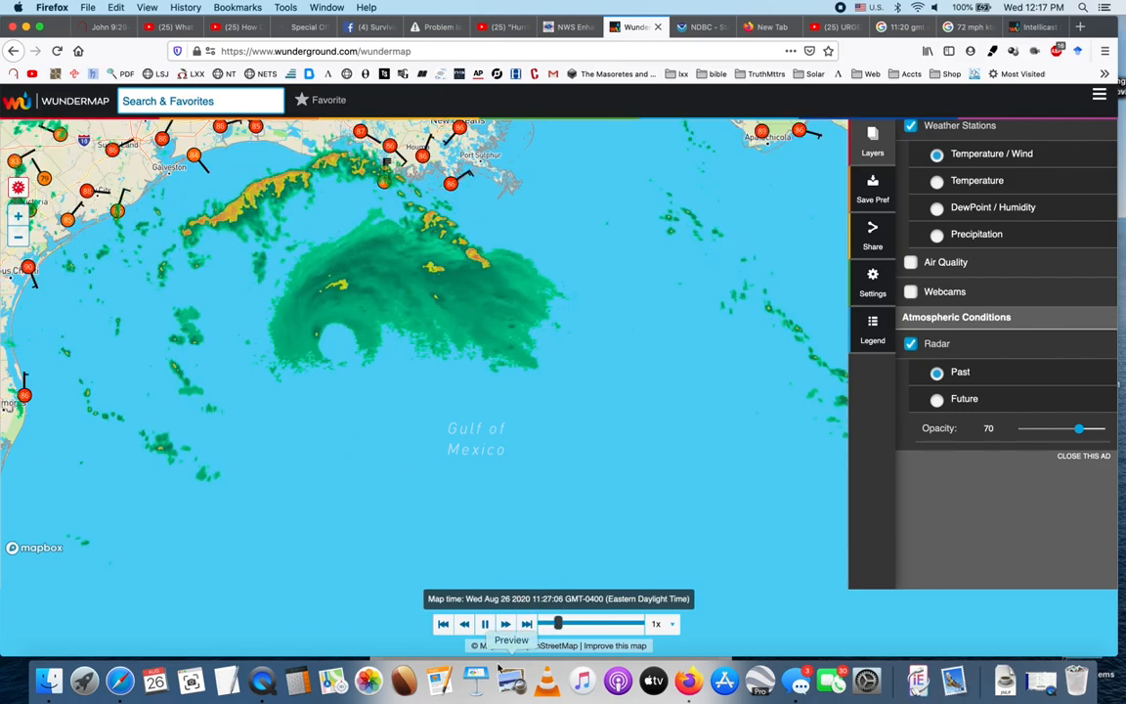
# Flip the Gulf radar between its earliest and latest frames, then bring up the mph-to-knots search
pyautogui.click(558, 623)
pyautogui.moveTo(558, 622); pyautogui.dragTo(547, 622)
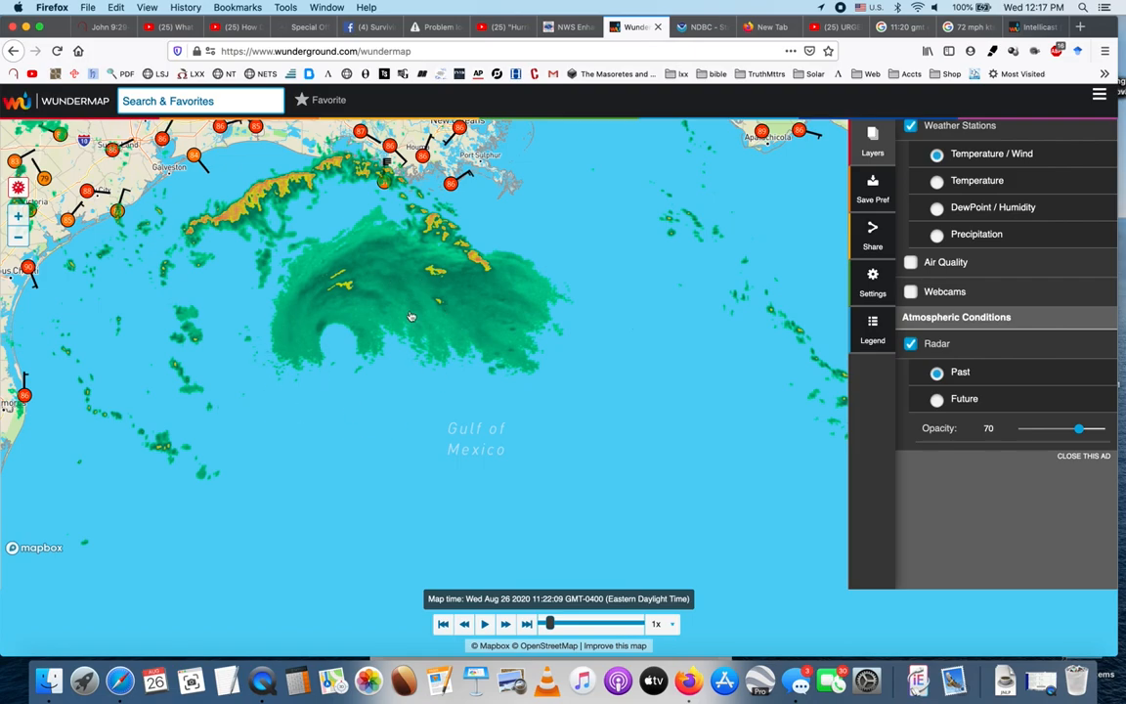
pyautogui.click(642, 626)
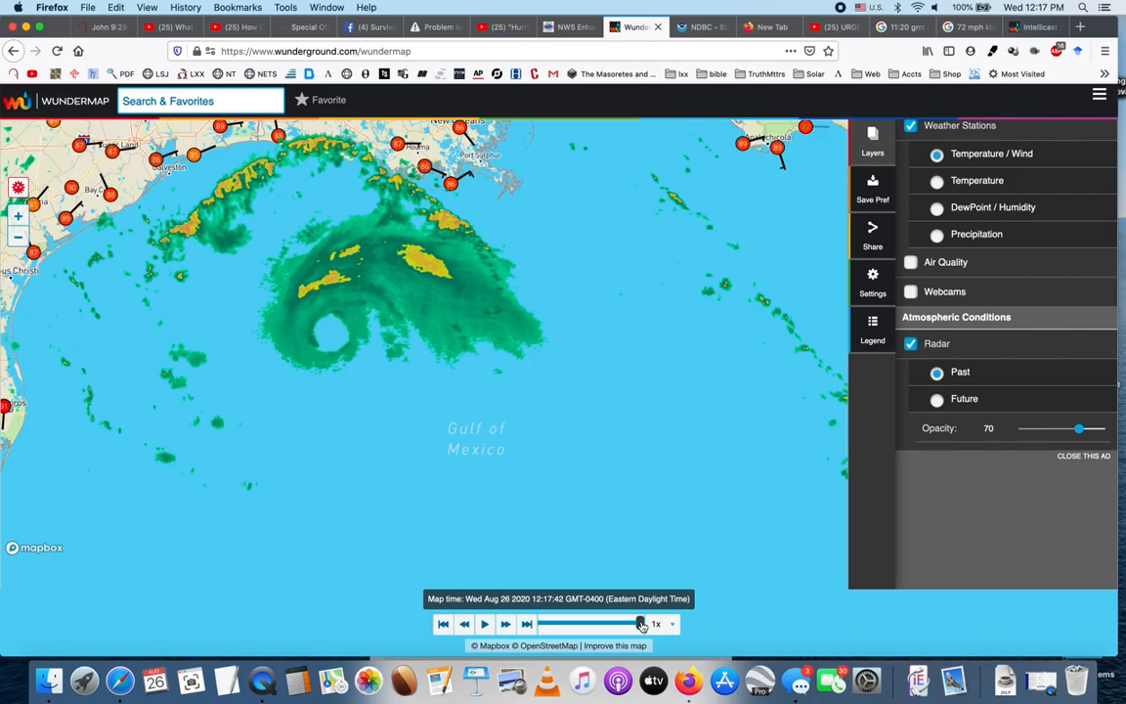
pyautogui.click(543, 623)
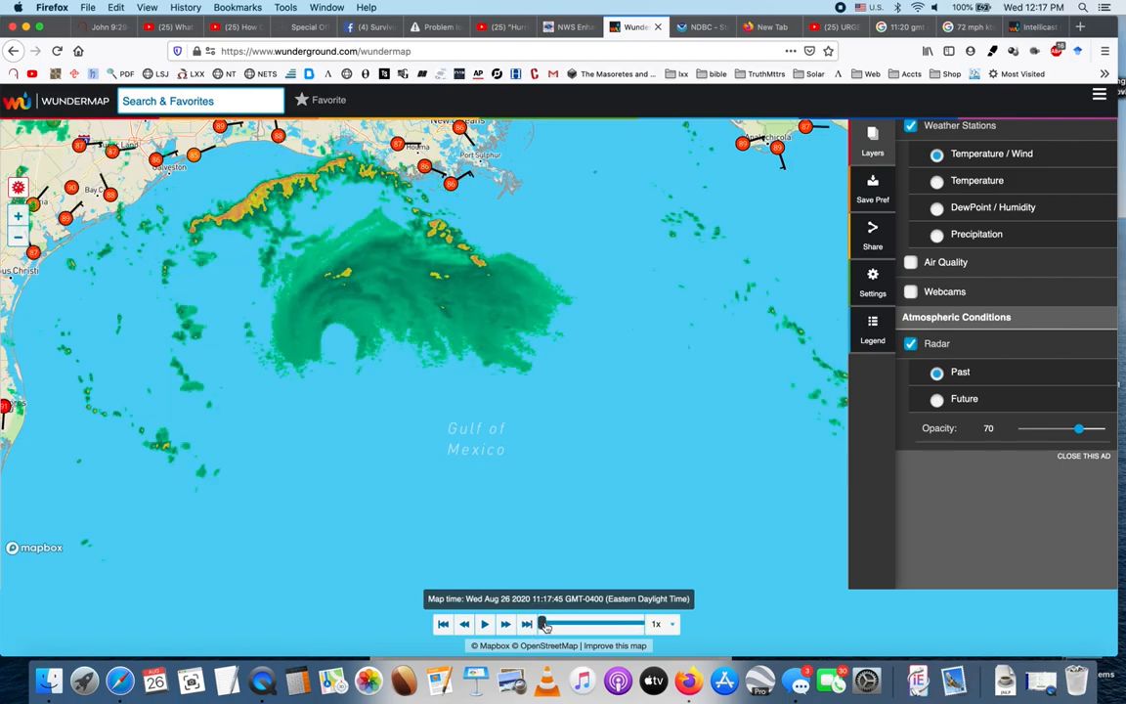
pyautogui.click(640, 623)
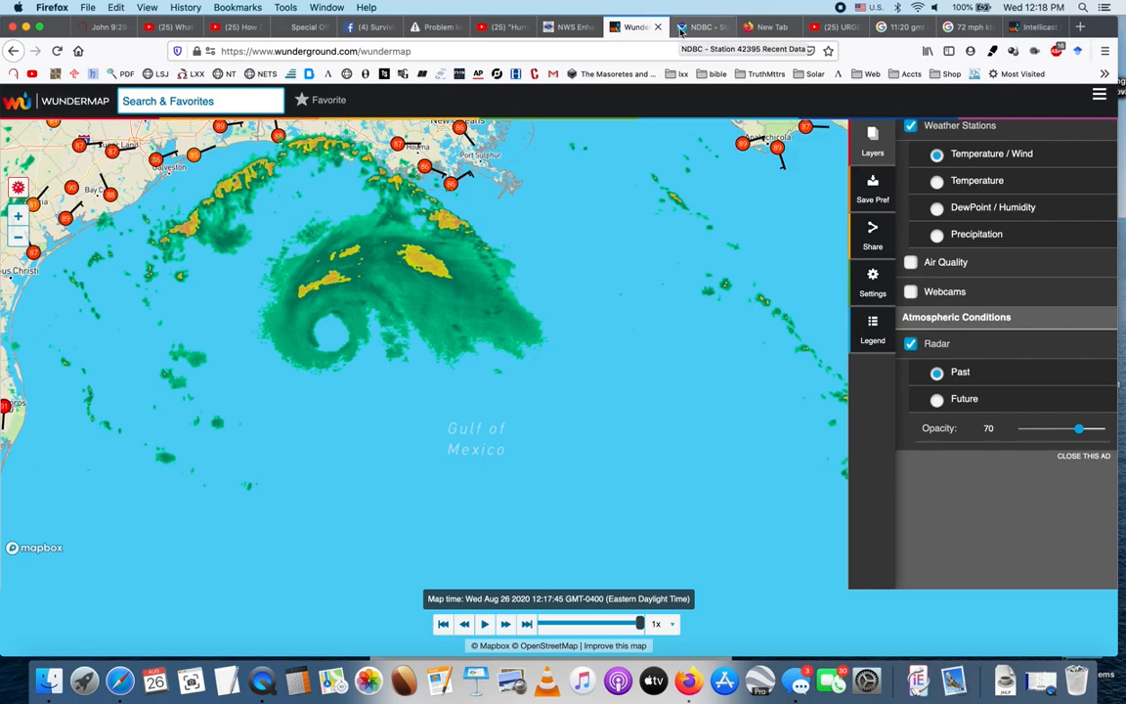
pyautogui.click(975, 26)
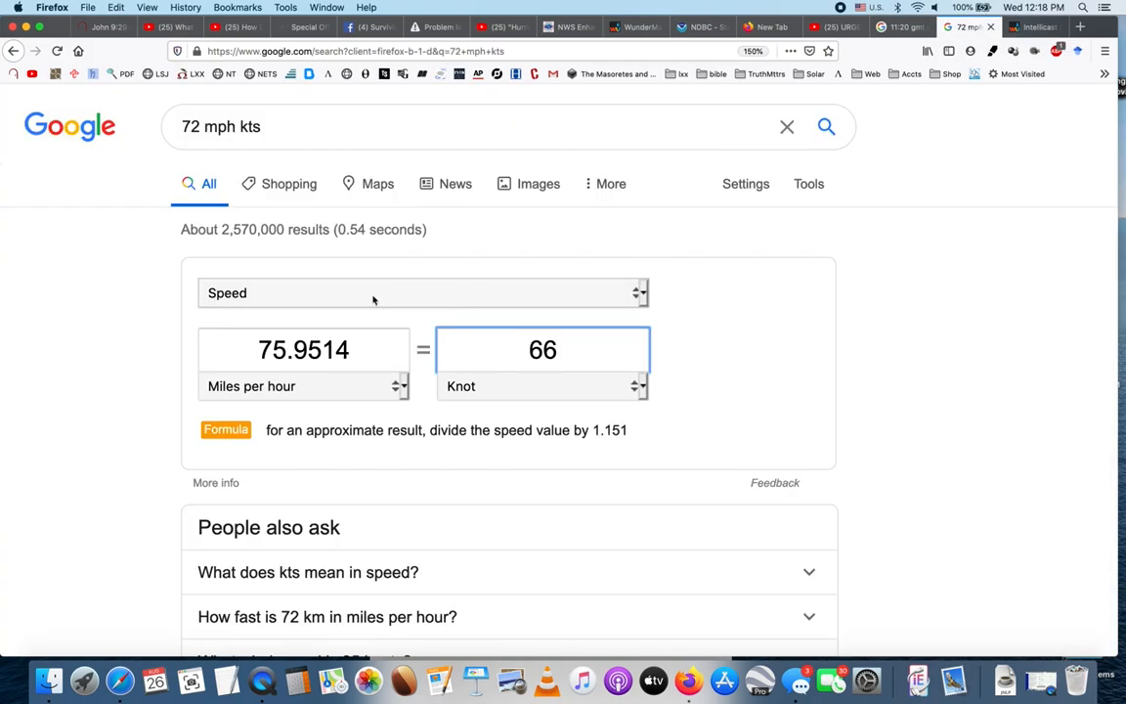
# Enter 72 mph in the converter, then bring up the NDBC buoy 42395 page
pyautogui.click(355, 352)
pyautogui.moveTo(355, 352); pyautogui.dragTo(144, 374)
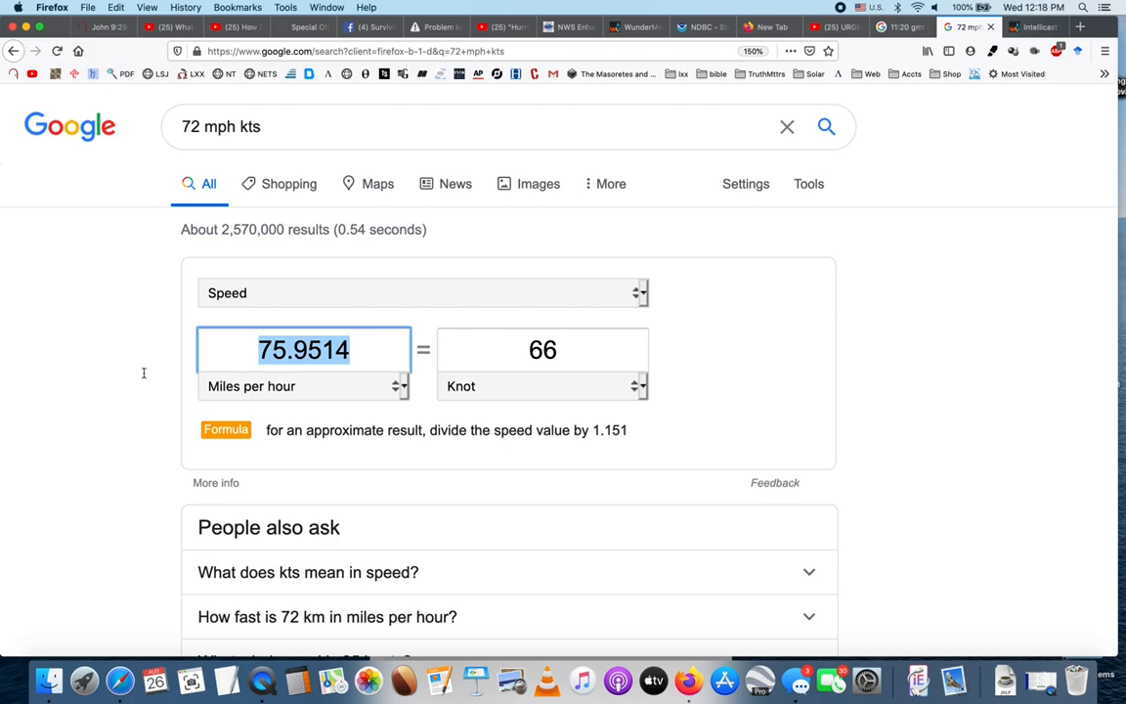
pyautogui.write('72')
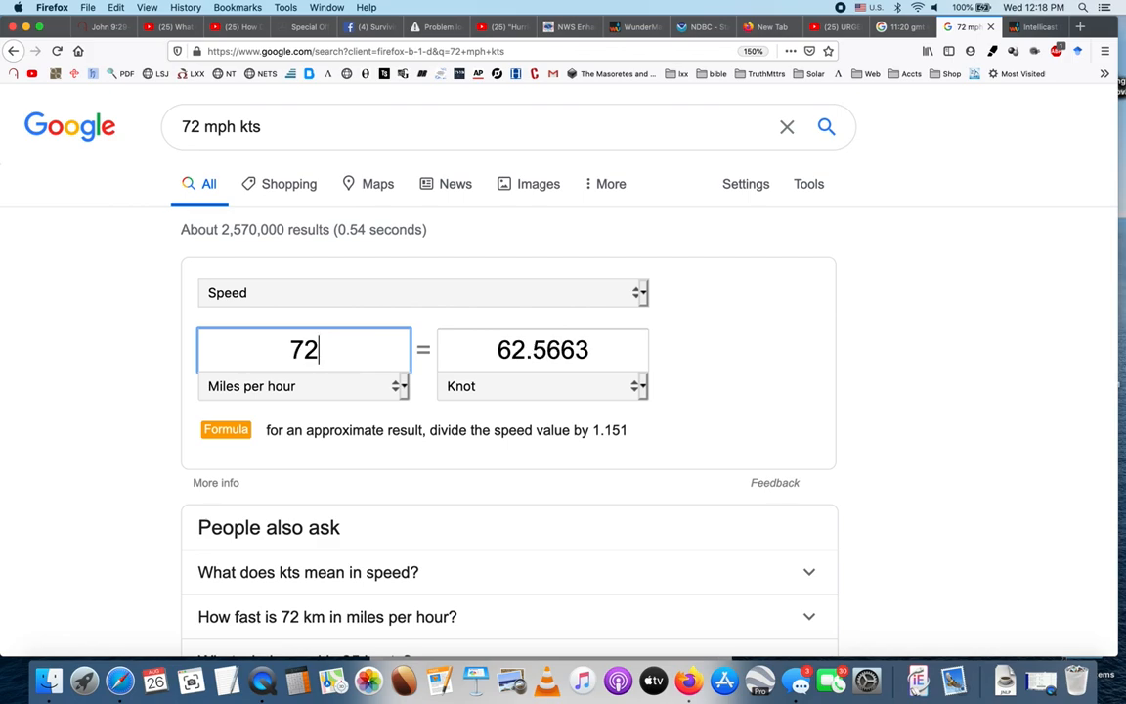
pyautogui.press('super+a')
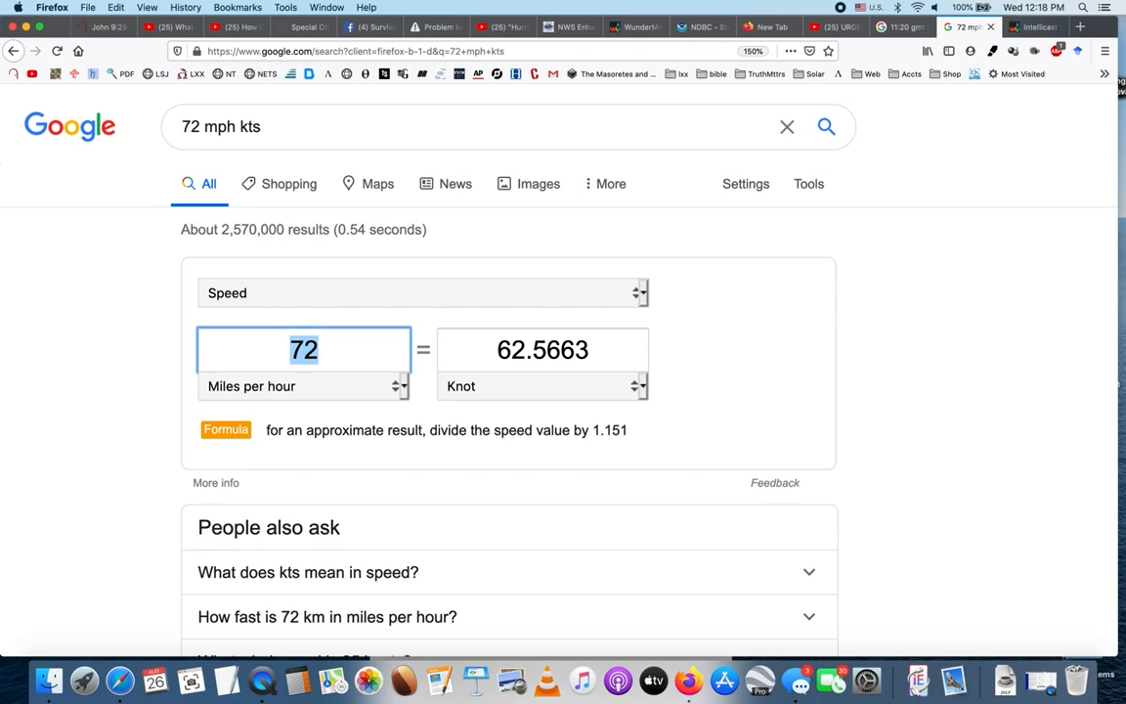
pyautogui.click(701, 26)
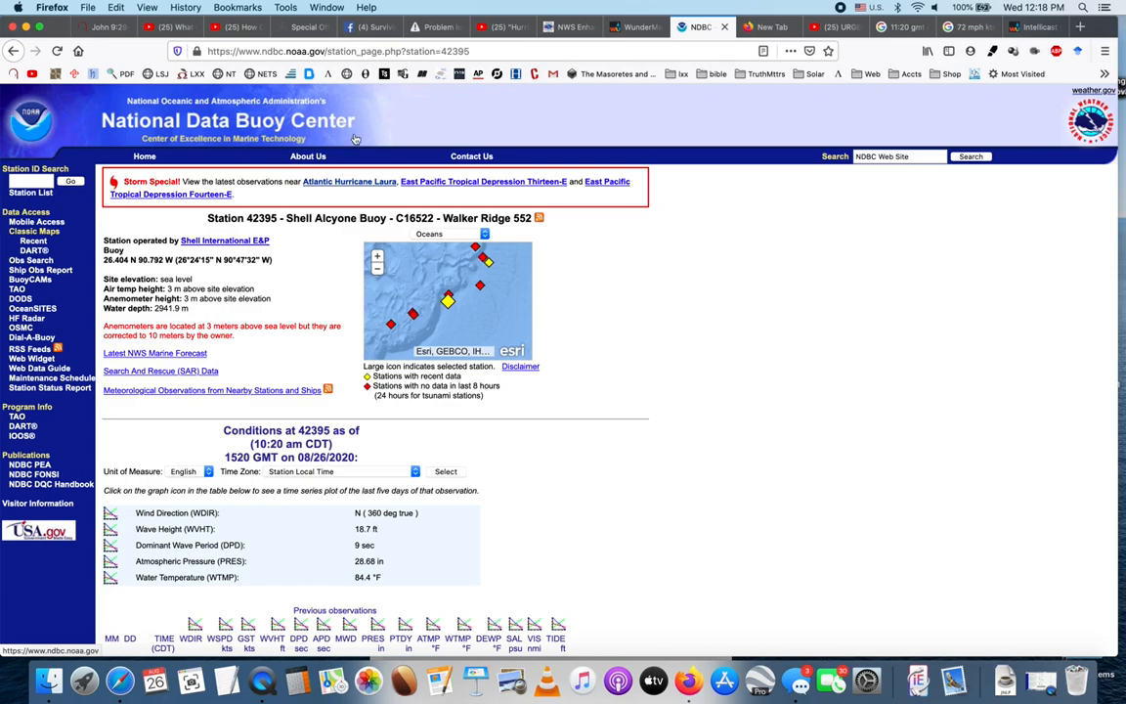
# Review the buoy observations near Hurricane Laura, then return to the knots converter
pyautogui.click(335, 181)
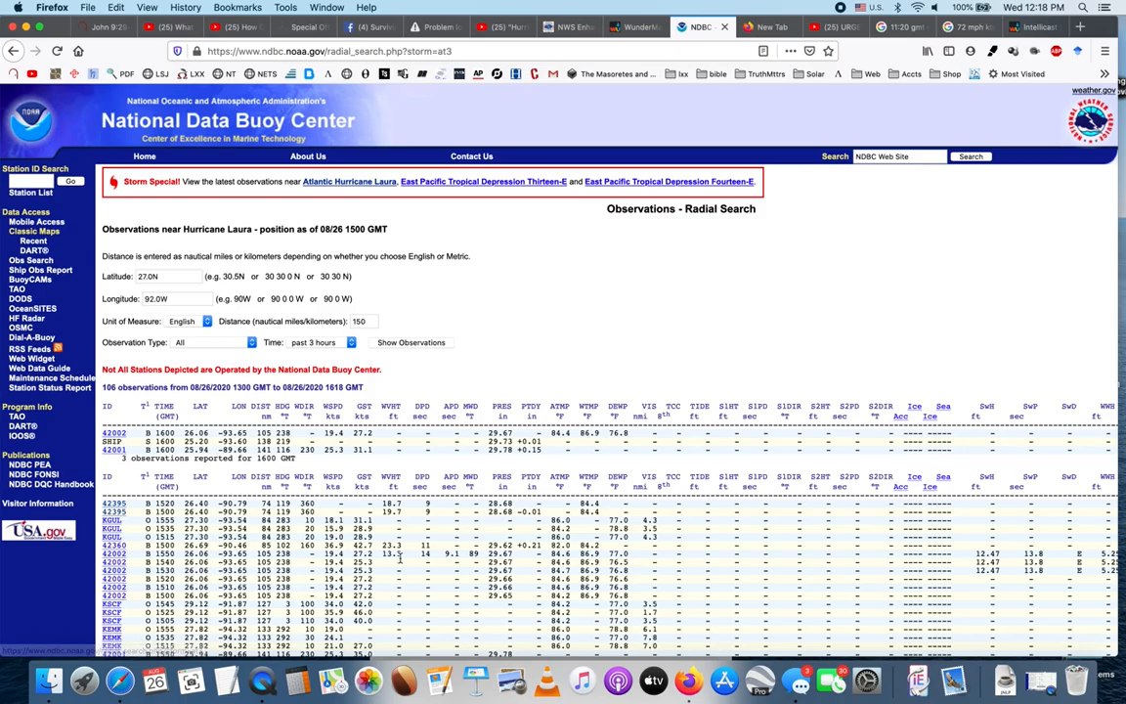
pyautogui.scroll(-3, 390, 440)
pyautogui.scroll(-4, 391, 440)
pyautogui.scroll(-3, 391, 440)
pyautogui.scroll(-5, 400, 560)
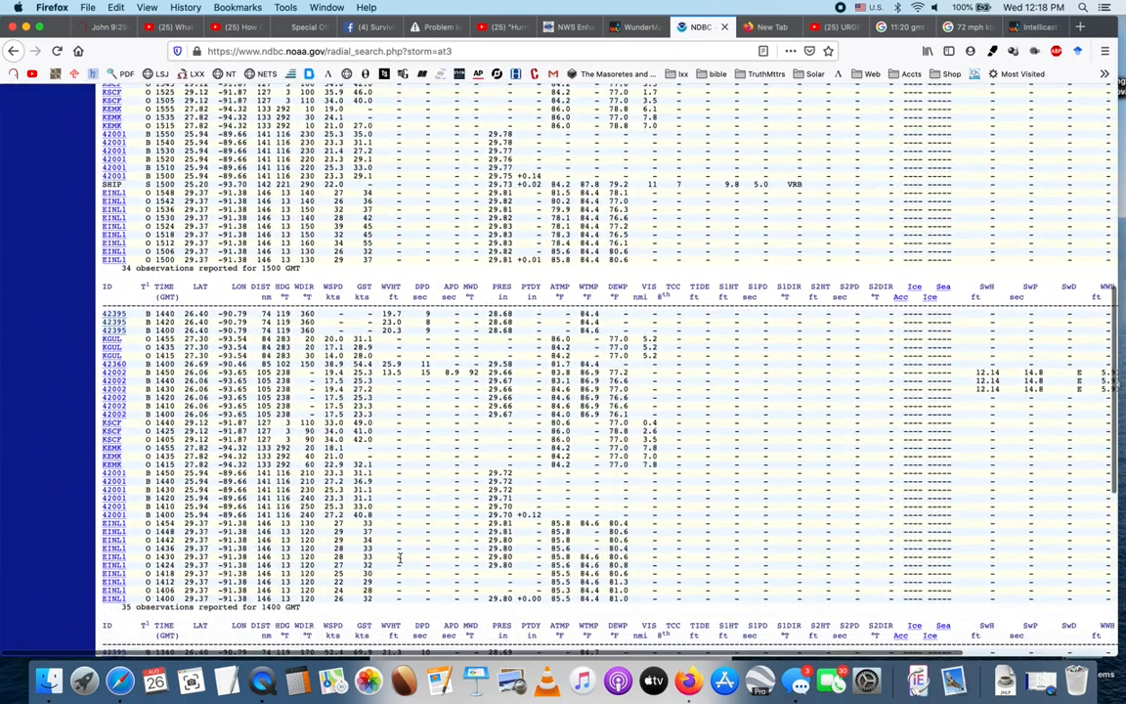
pyautogui.scroll(-3, 400, 559)
pyautogui.scroll(-3, 401, 559)
pyautogui.scroll(-3, 400, 559)
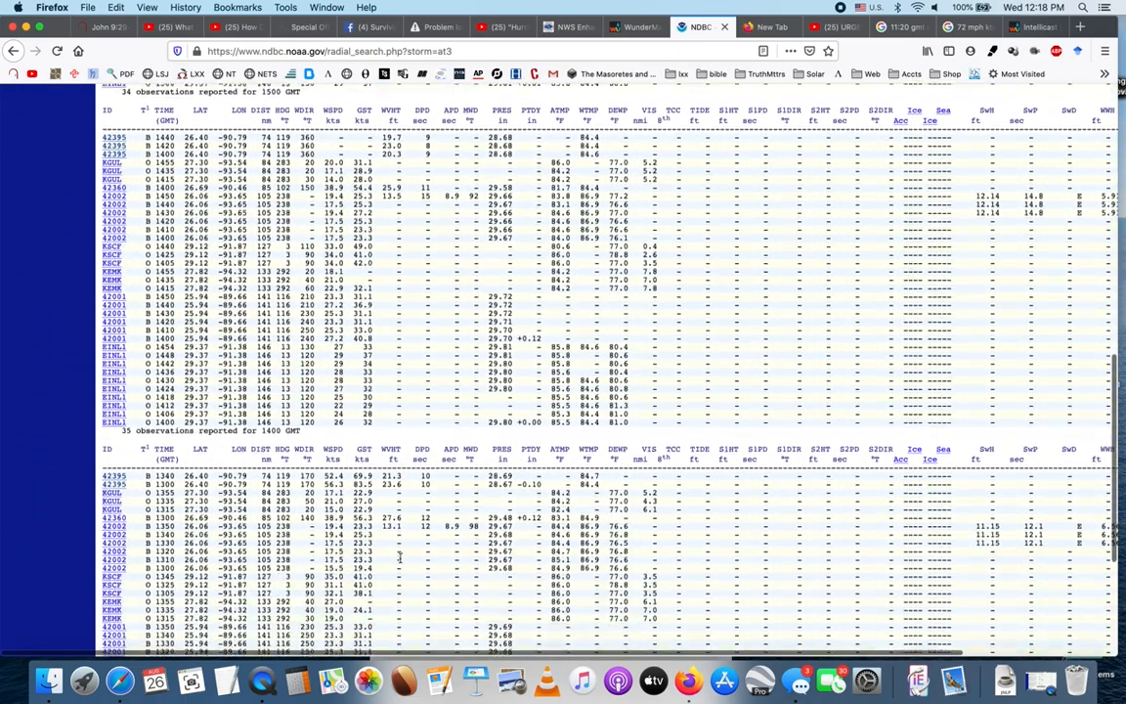
pyautogui.scroll(-2, 401, 559)
pyautogui.scroll(-3, 396, 547)
pyautogui.scroll(-3, 394, 540)
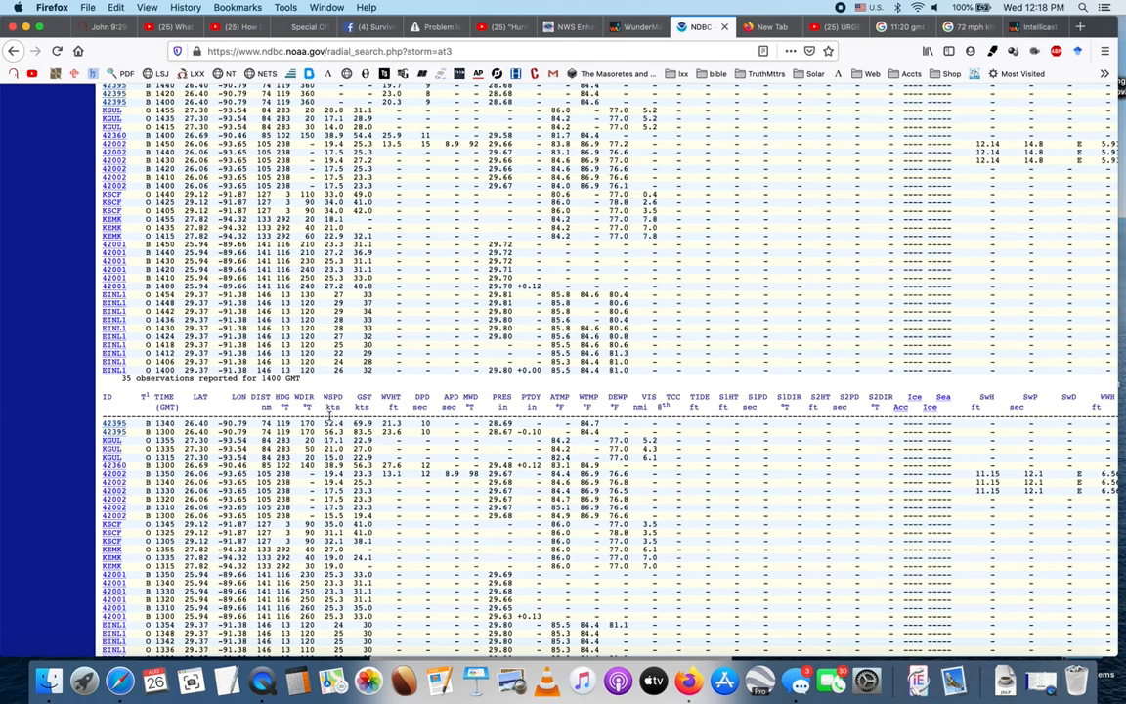
pyautogui.scroll(-5, 332, 416)
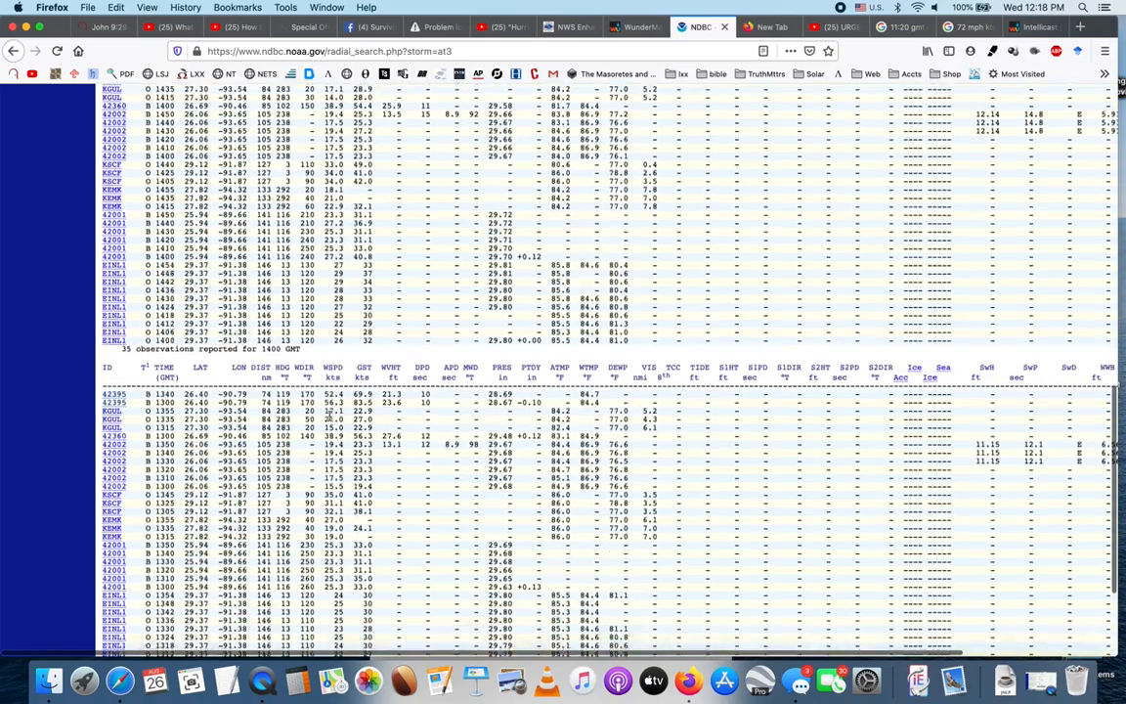
pyautogui.scroll(-4, 333, 415)
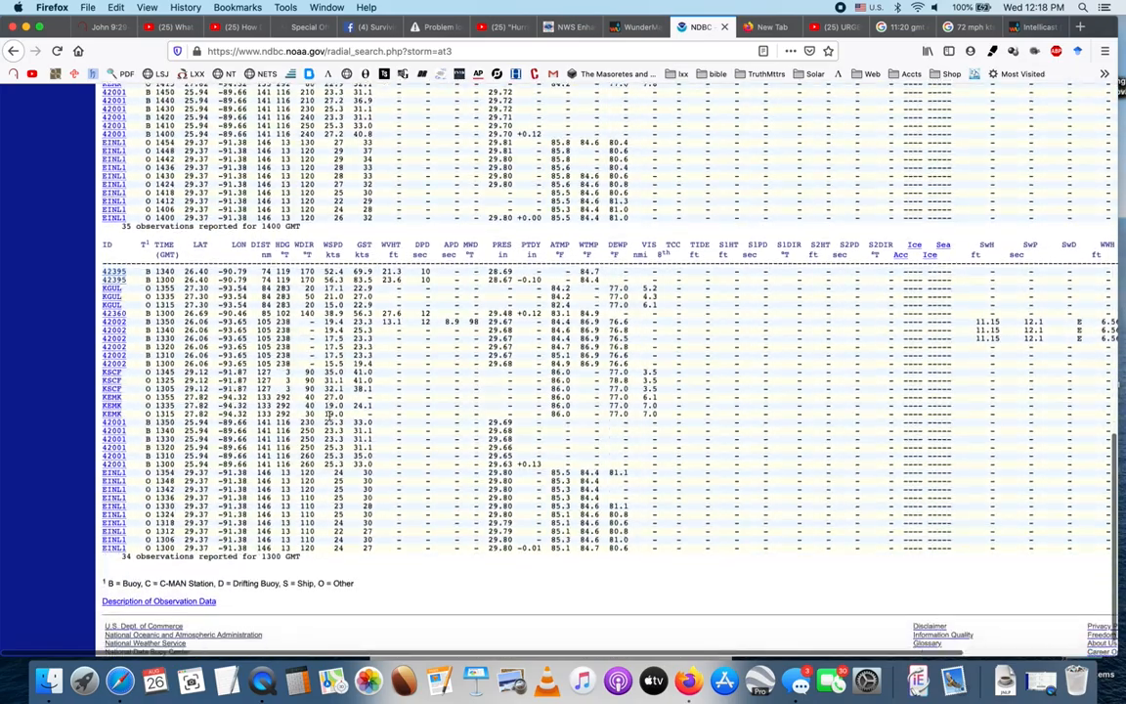
pyautogui.scroll(5, 333, 415)
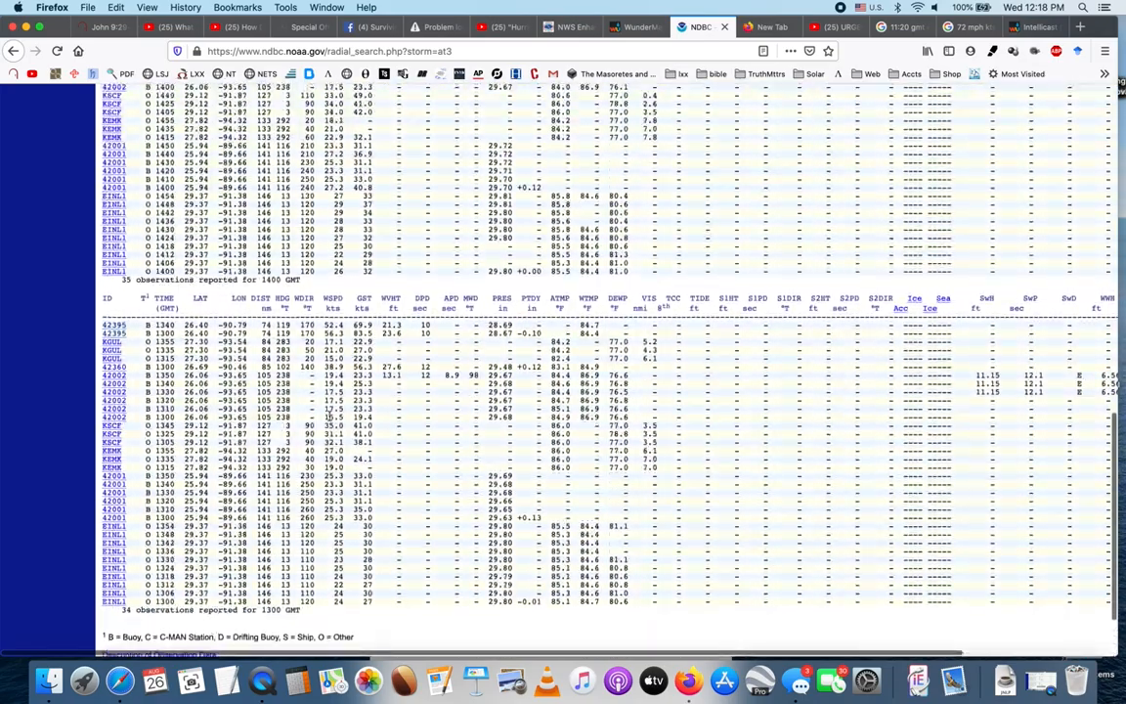
pyautogui.scroll(3, 333, 416)
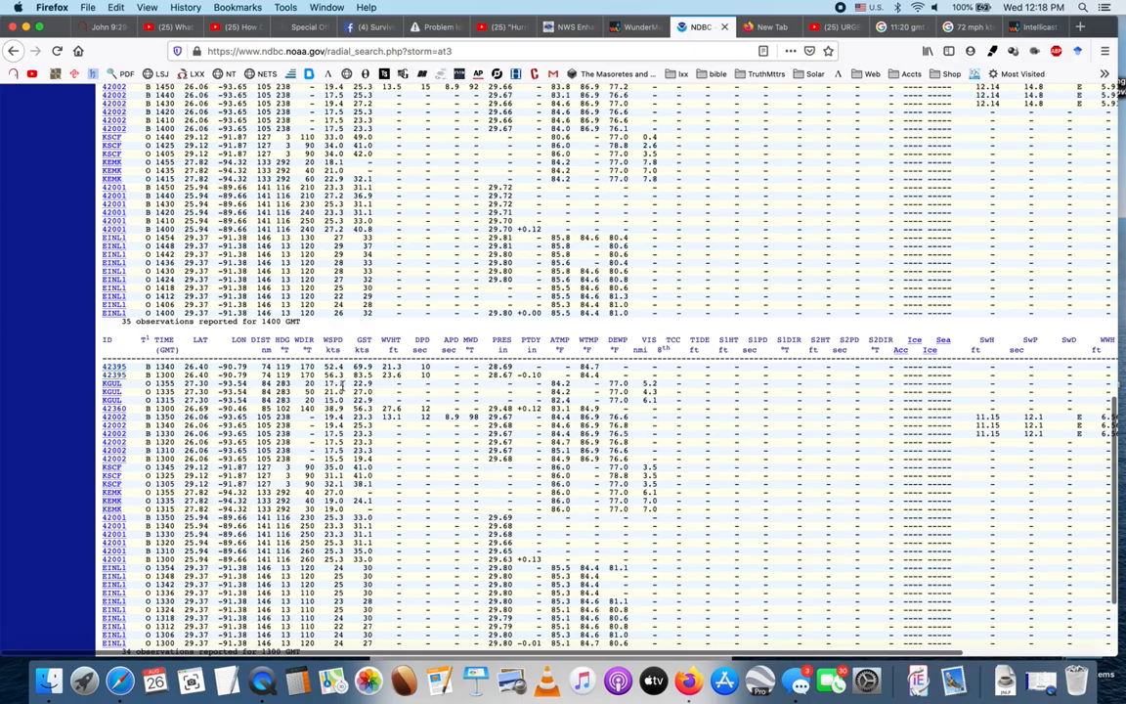
pyautogui.scroll(3, 340, 386)
pyautogui.scroll(3, 340, 386)
pyautogui.scroll(3, 340, 386)
pyautogui.scroll(2, 341, 386)
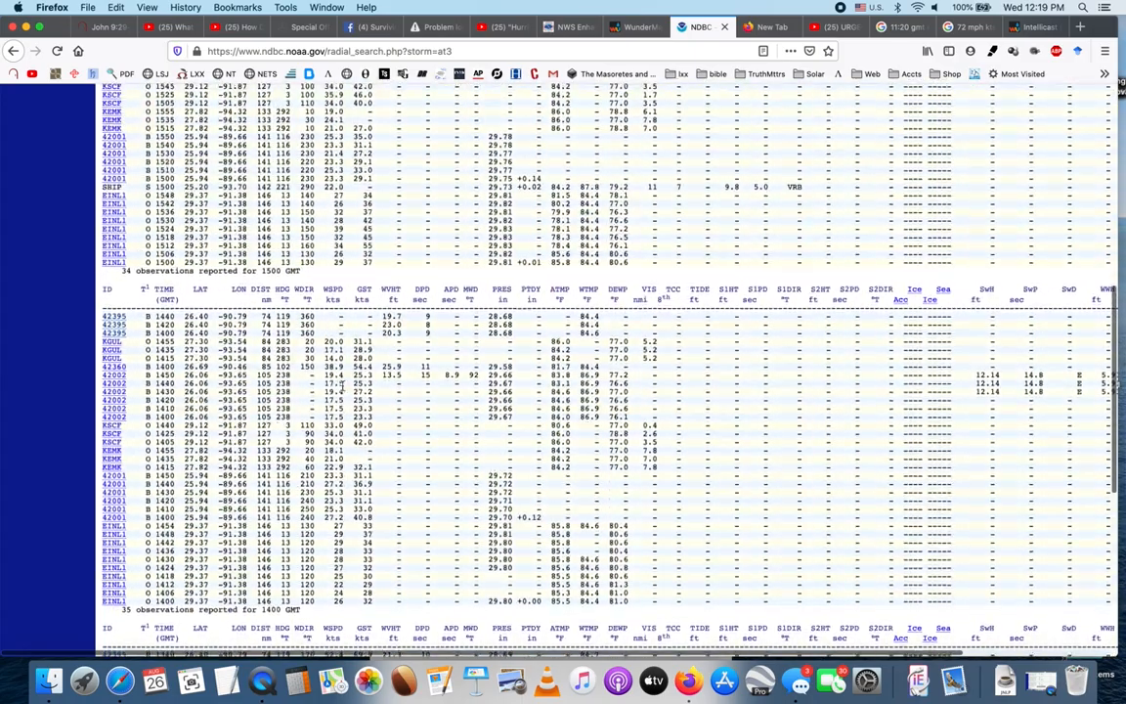
pyautogui.scroll(3, 340, 386)
pyautogui.scroll(3, 340, 386)
pyautogui.scroll(3, 341, 386)
pyautogui.scroll(2, 340, 386)
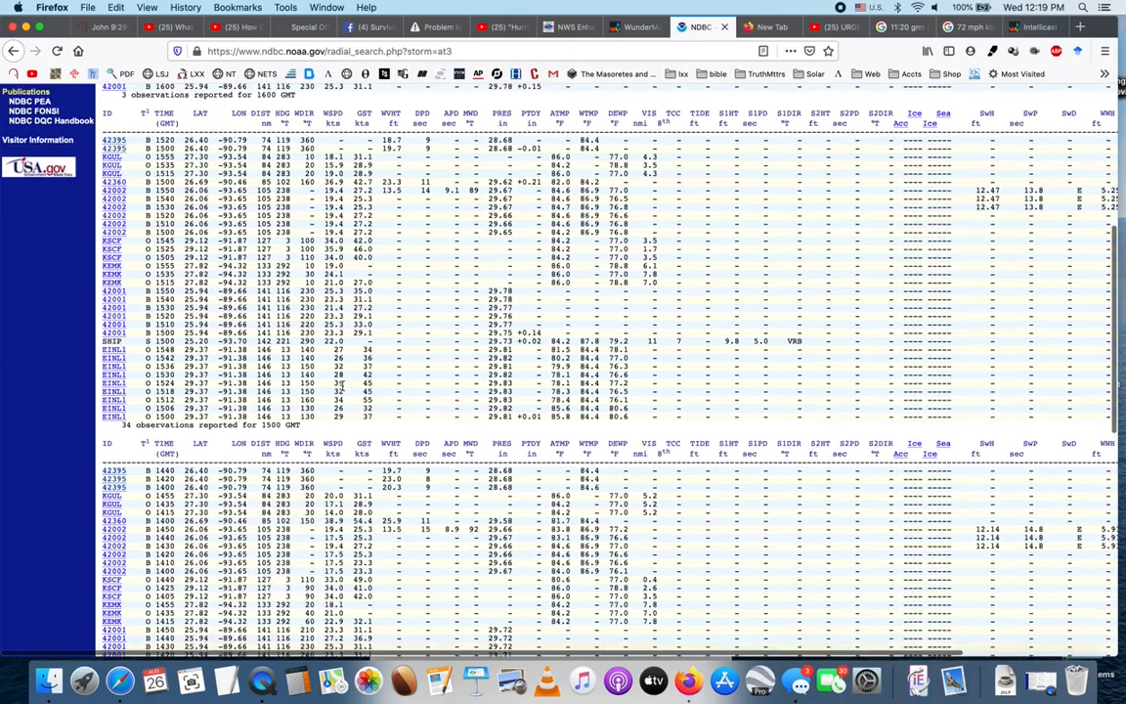
pyautogui.scroll(-3, 340, 256)
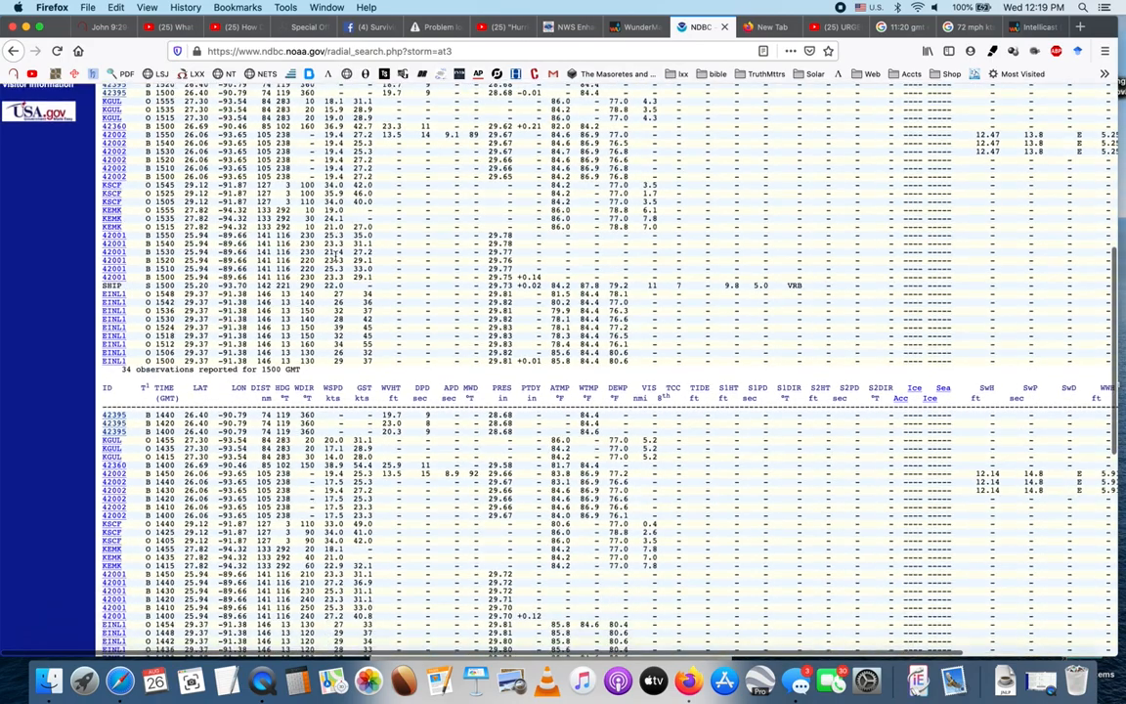
pyautogui.scroll(-3, 340, 256)
pyautogui.scroll(-3, 306, 373)
pyautogui.scroll(-3, 306, 374)
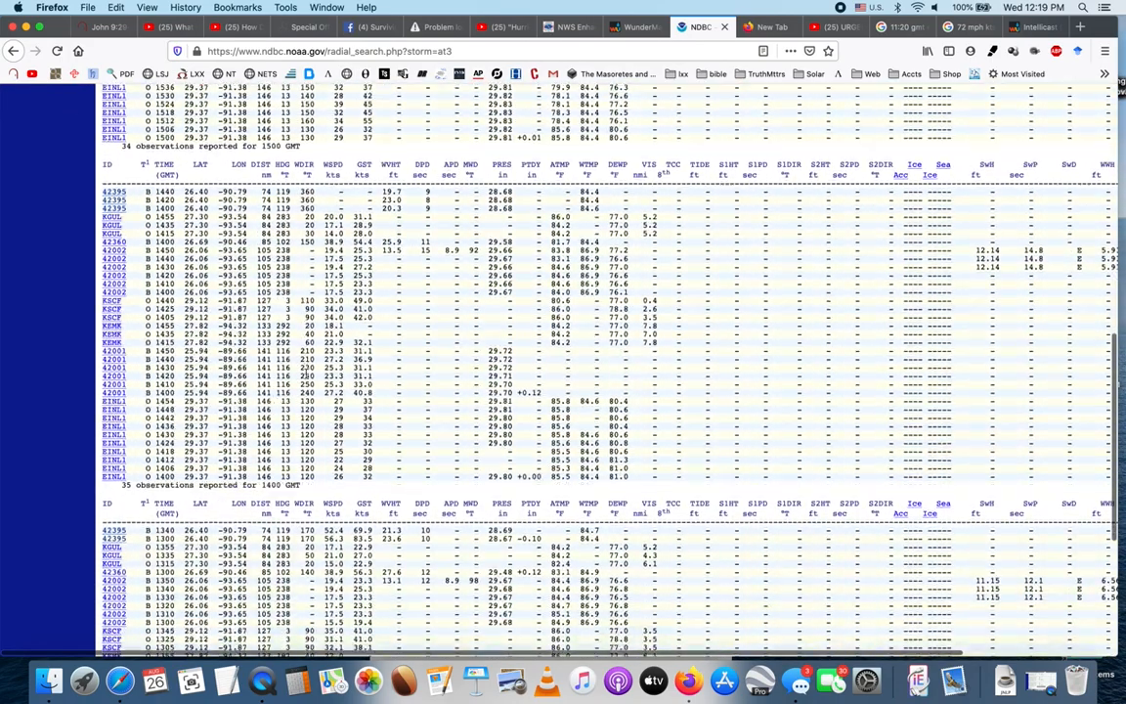
pyautogui.scroll(-2, 306, 373)
pyautogui.scroll(-3, 306, 374)
pyautogui.scroll(-2, 306, 373)
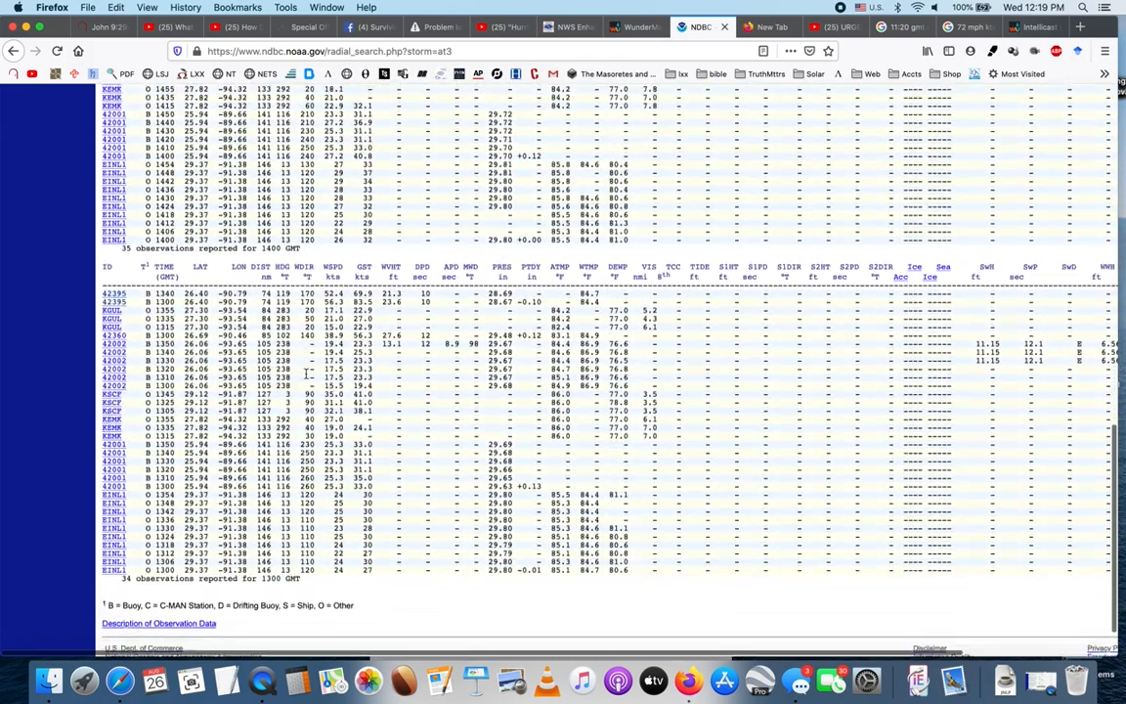
pyautogui.scroll(-2, 306, 374)
pyautogui.scroll(-2, 306, 373)
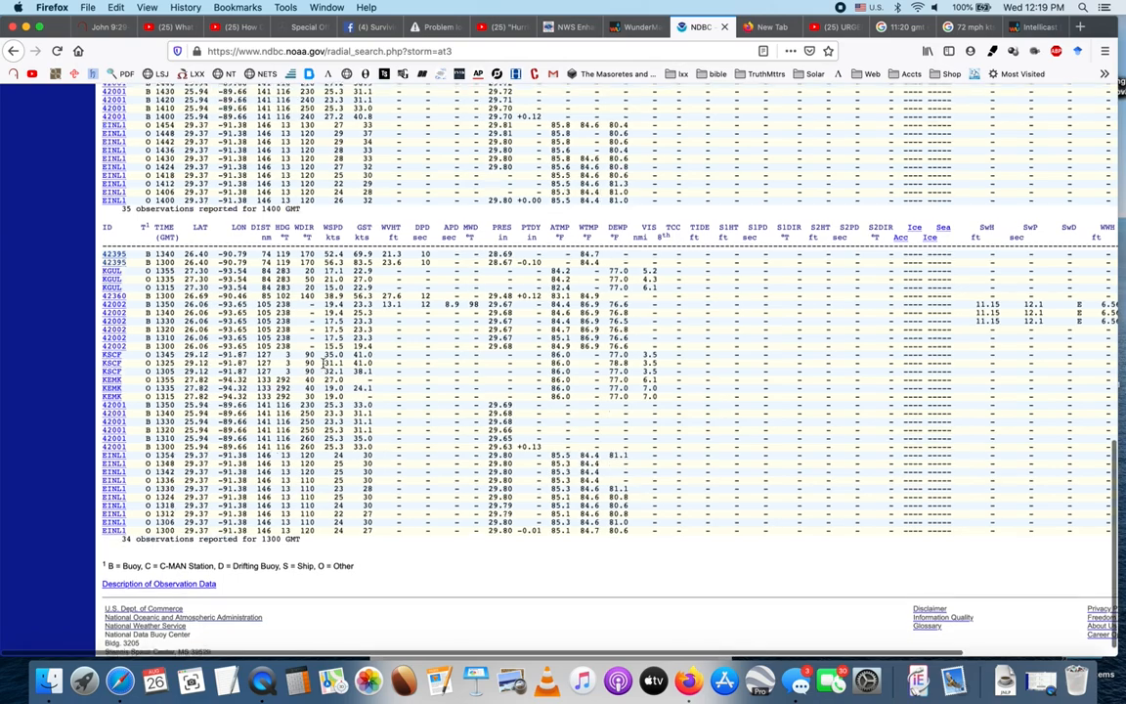
pyautogui.scroll(1, 548, 333)
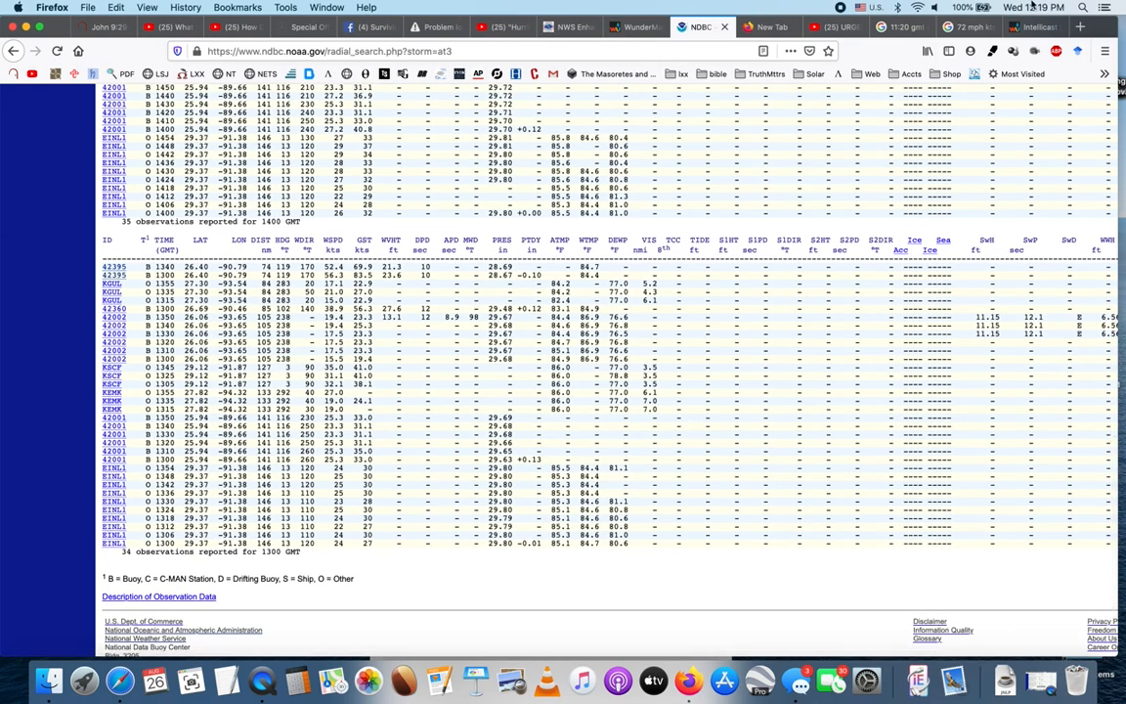
pyautogui.click(962, 26)
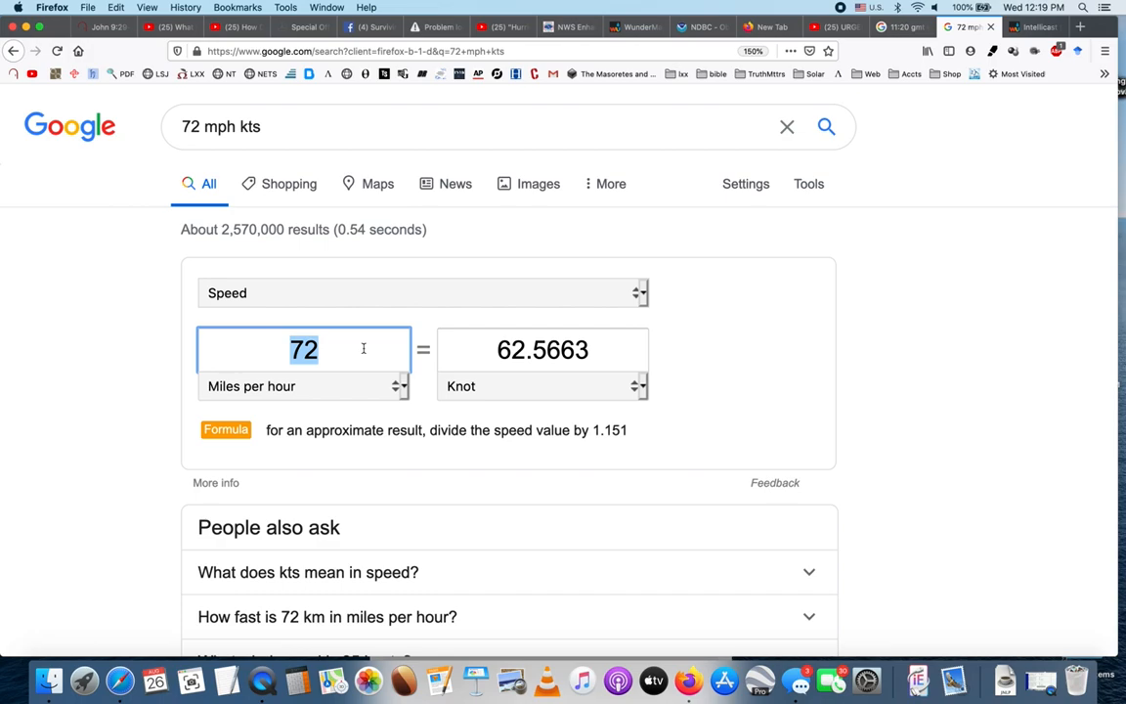
# Convert 66 knots to about 75.95 mph, then return to the NDBC observations
pyautogui.moveTo(596, 350); pyautogui.dragTo(450, 342)
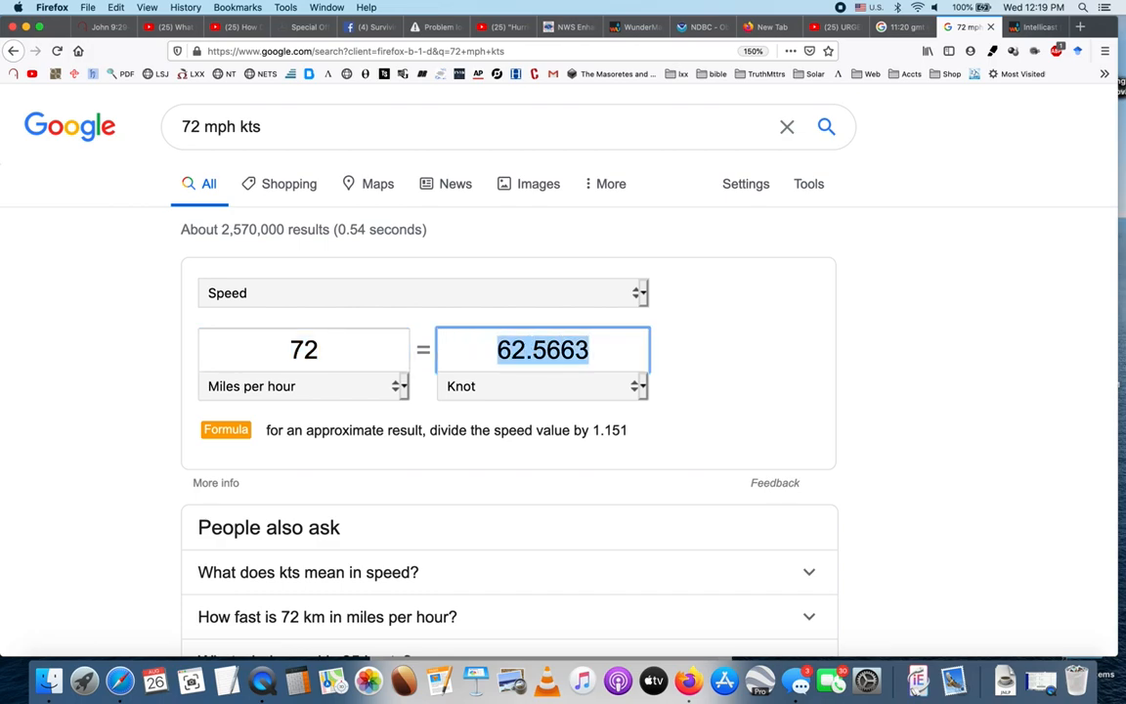
pyautogui.write('66')
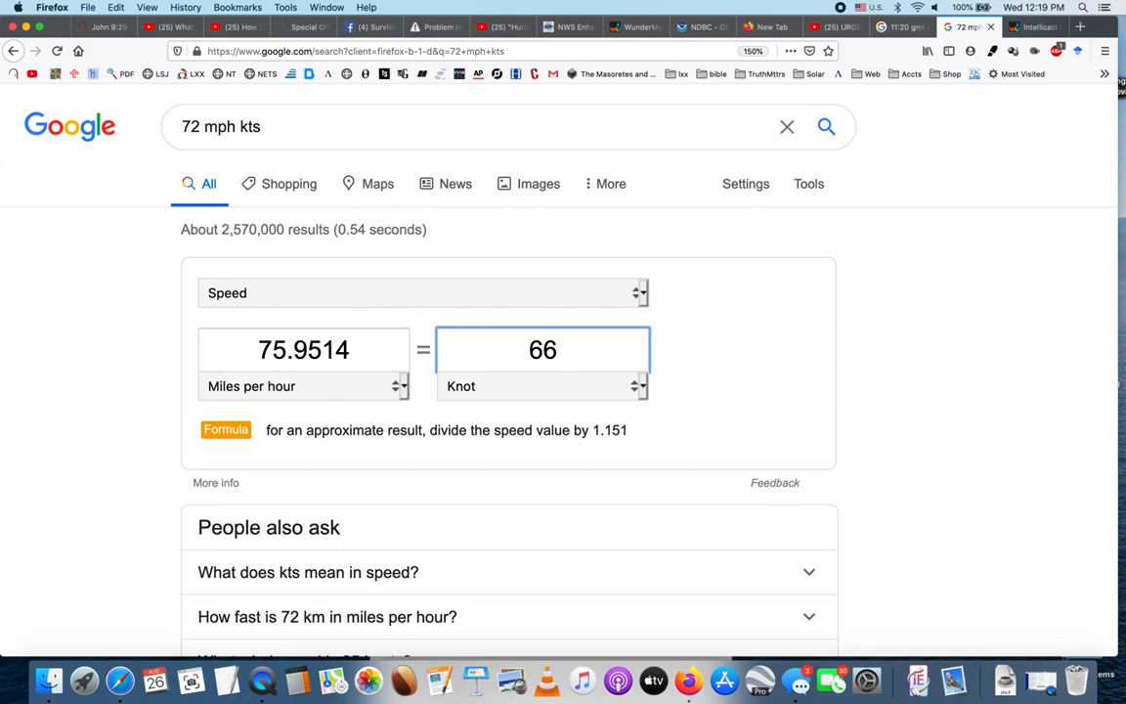
pyautogui.click(700, 26)
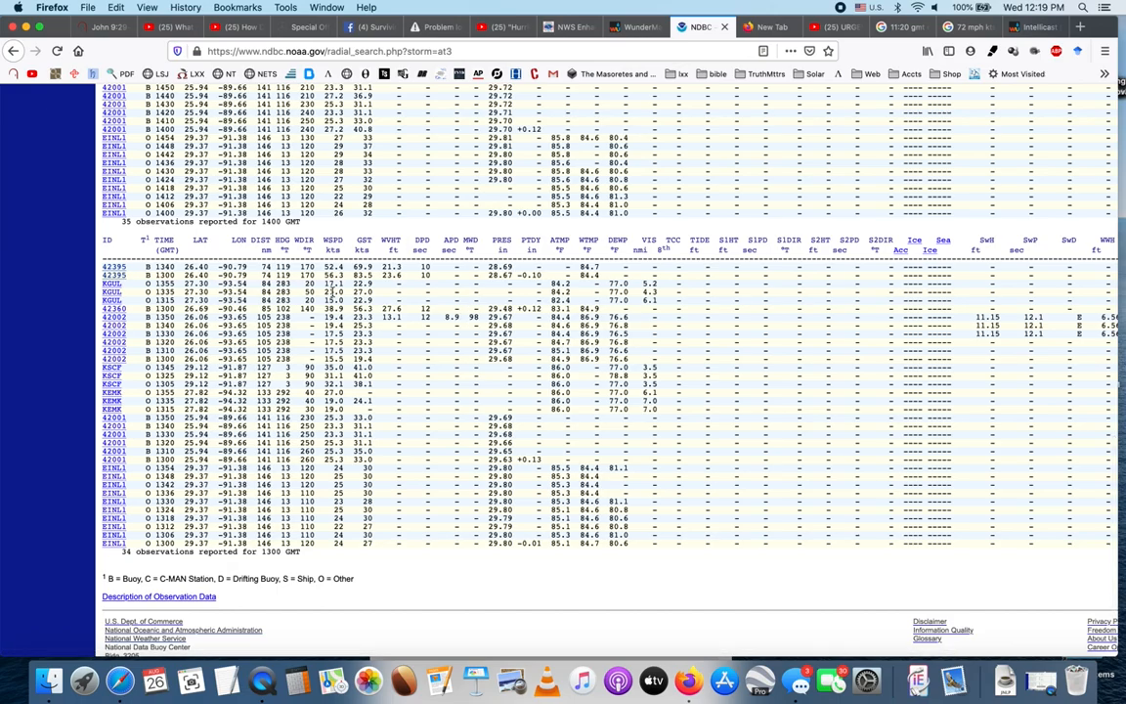
pyautogui.scroll(5, 332, 293)
pyautogui.scroll(5, 333, 293)
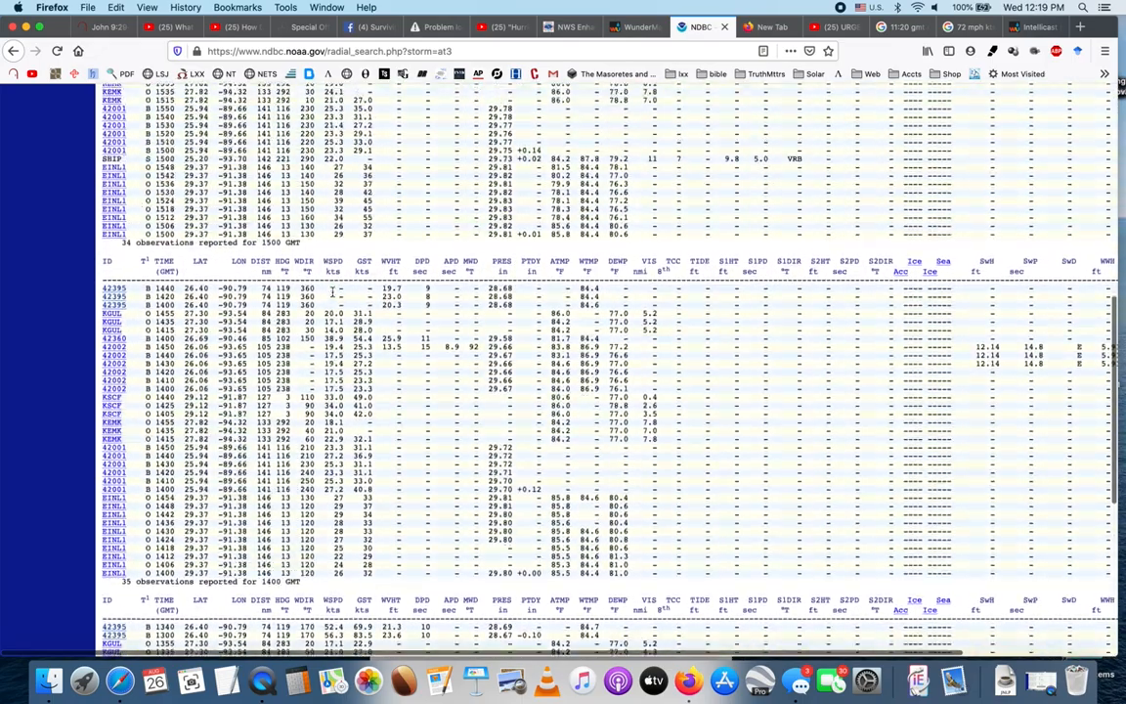
pyautogui.scroll(2, 332, 293)
pyautogui.scroll(4, 333, 293)
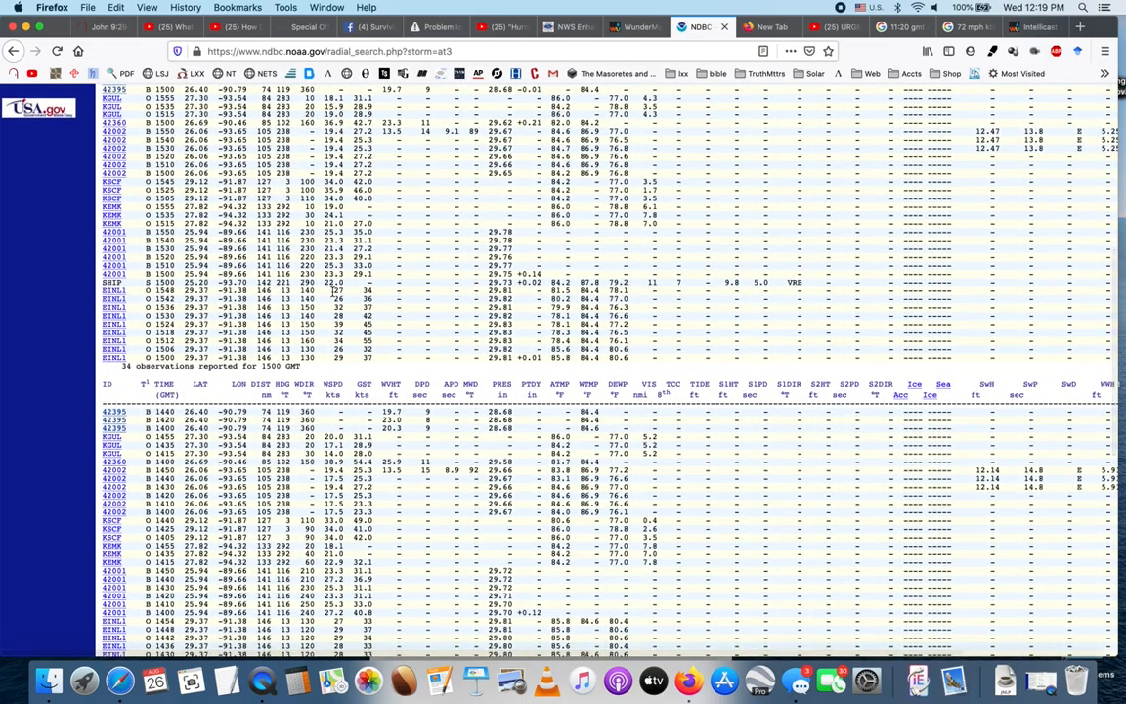
pyautogui.scroll(3, 333, 293)
pyautogui.scroll(4, 332, 293)
pyautogui.scroll(3, 333, 294)
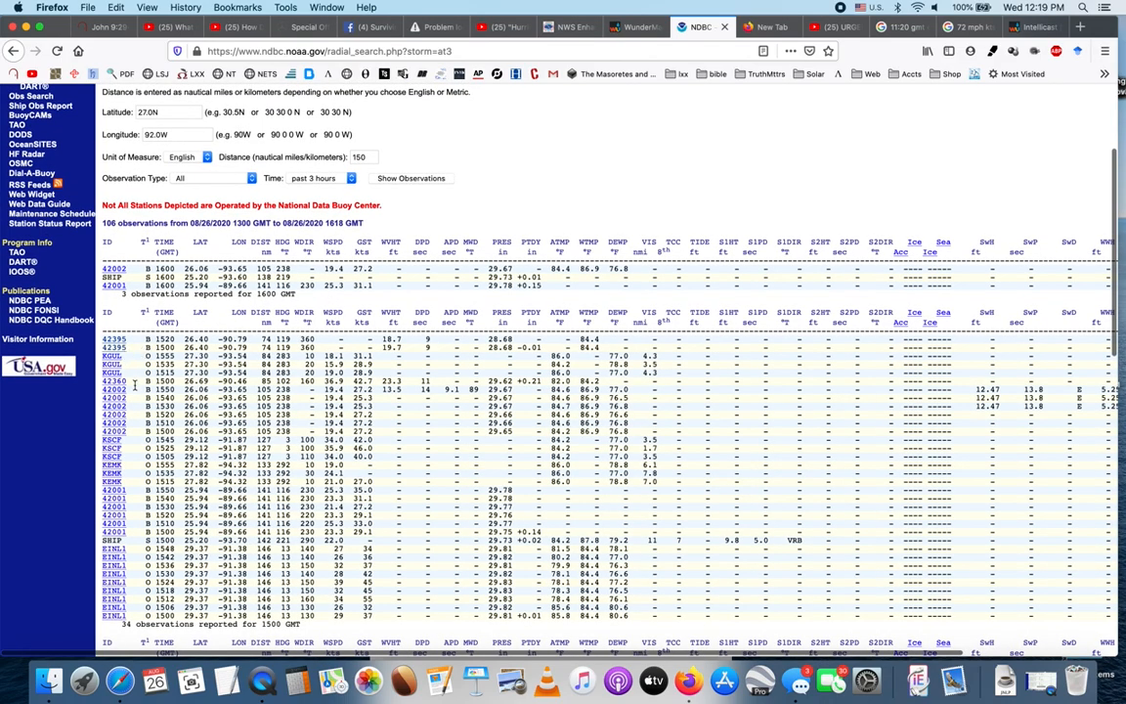
pyautogui.scroll(-4, 137, 332)
pyautogui.scroll(-4, 137, 332)
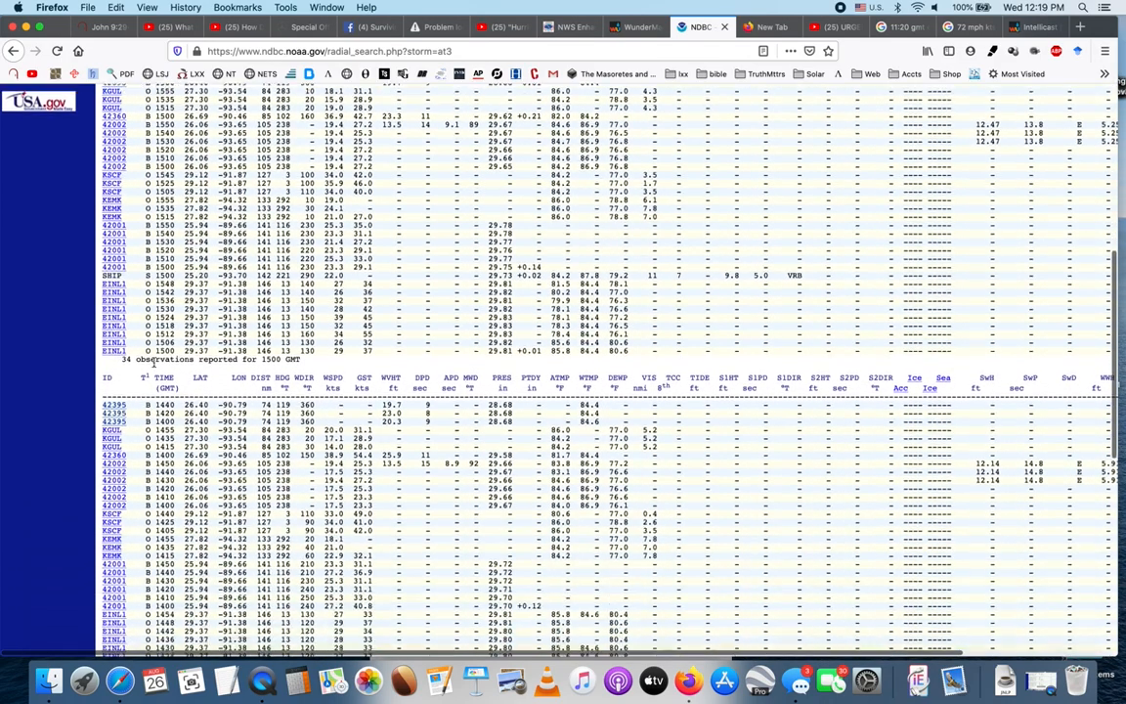
pyautogui.scroll(-3, 151, 364)
pyautogui.scroll(-3, 152, 364)
pyautogui.scroll(-2, 151, 364)
pyautogui.scroll(-2, 151, 364)
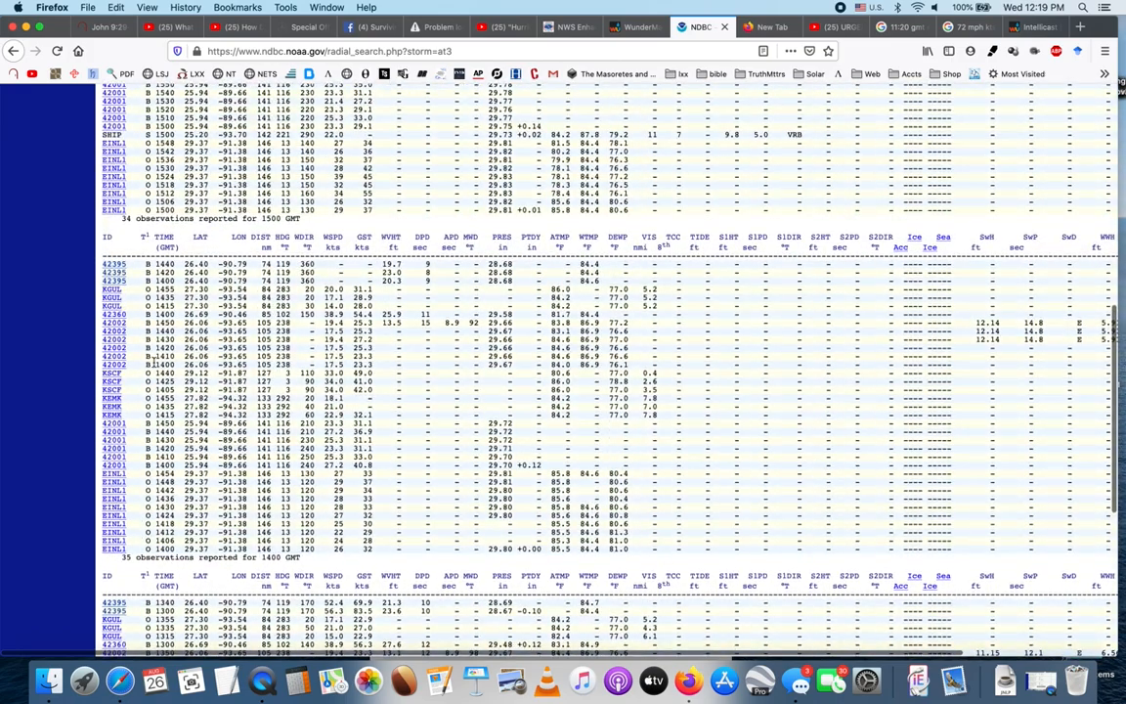
pyautogui.scroll(-5, 153, 360)
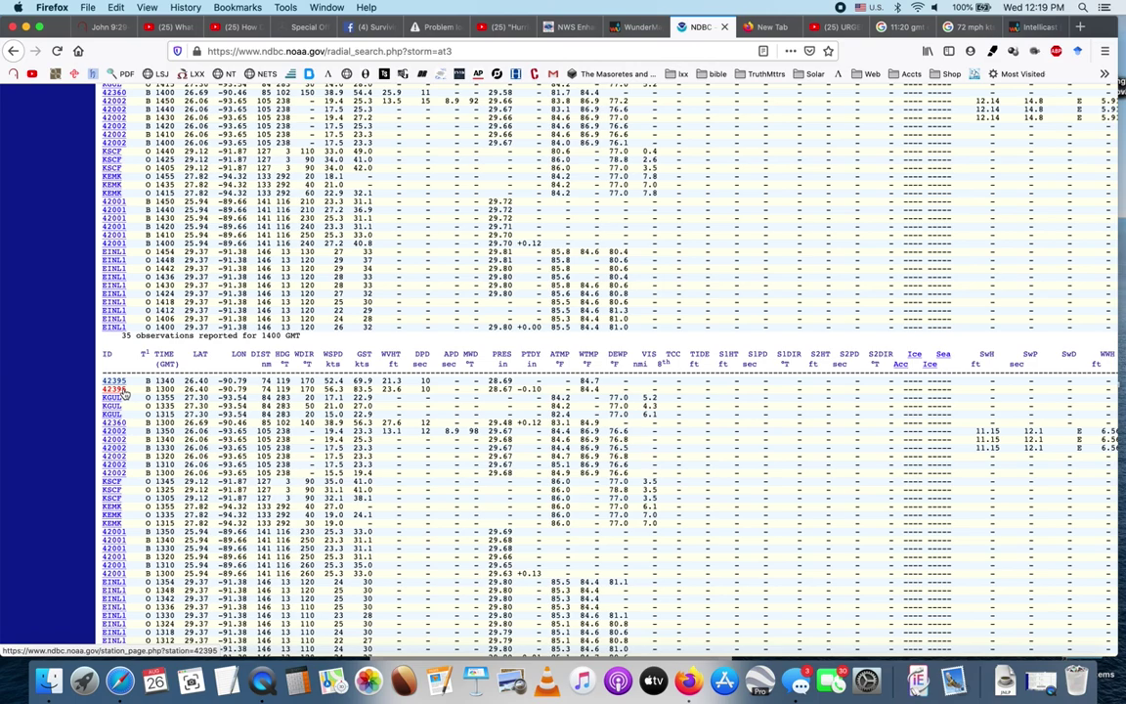
# Load station 42395's page and zoom its map out three times to show the wider Gulf
pyautogui.click(115, 388)
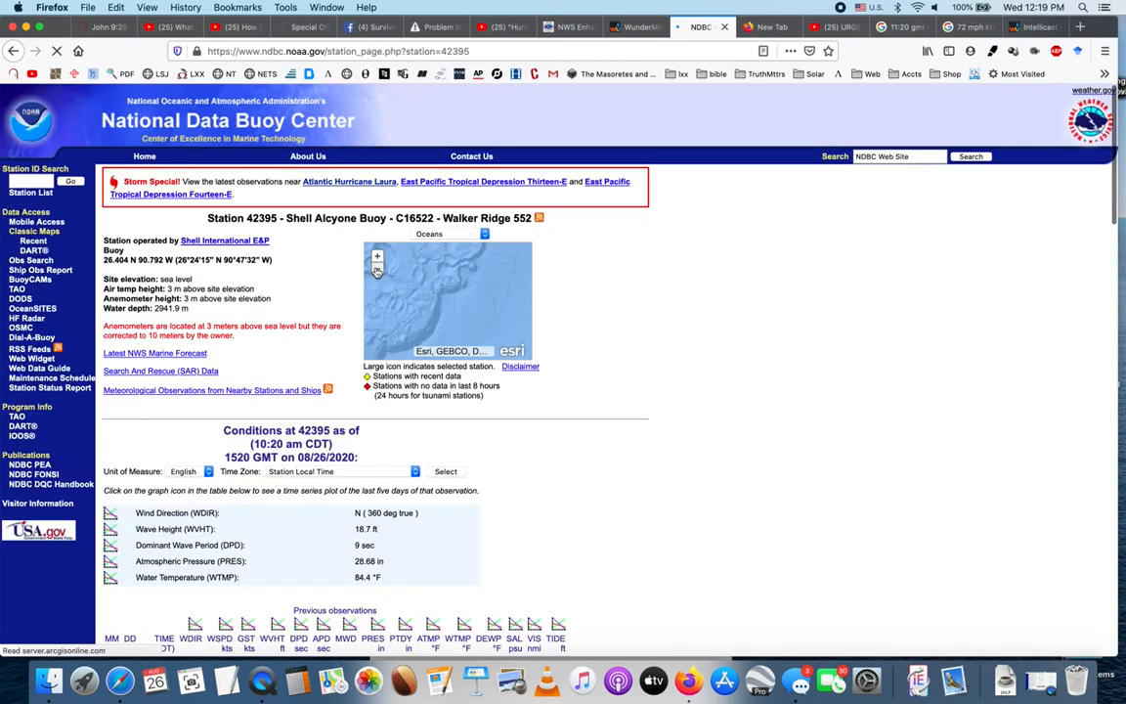
pyautogui.click(376, 269)
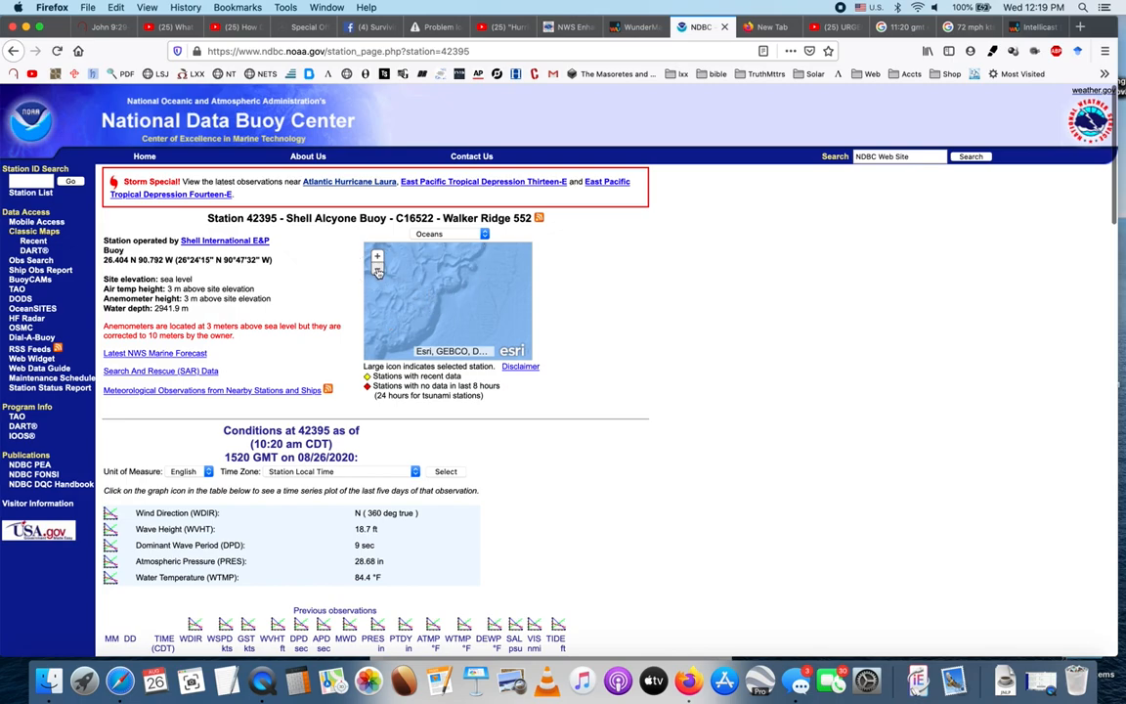
pyautogui.click(377, 271)
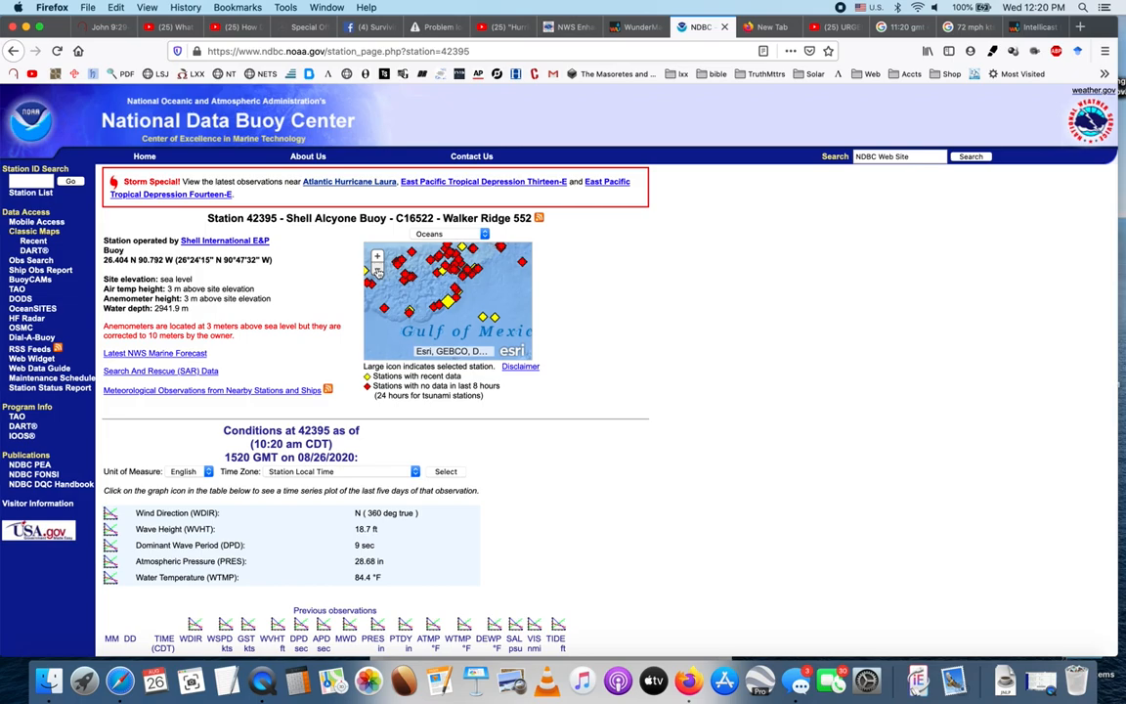
pyautogui.click(377, 271)
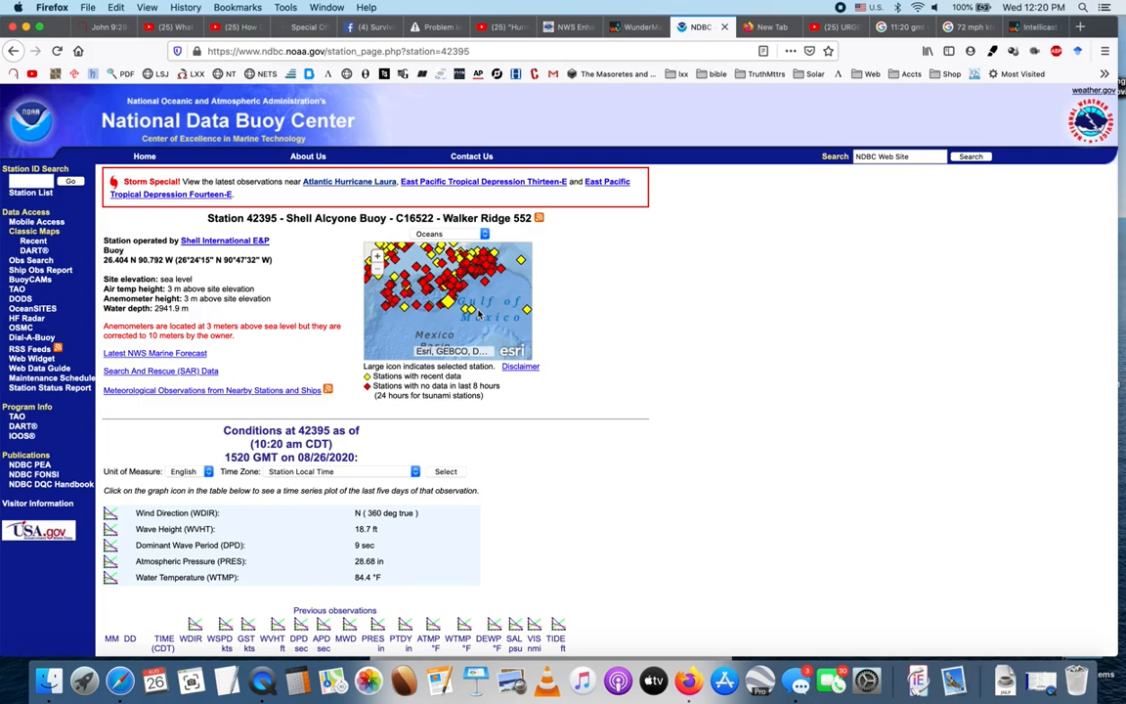
pyautogui.scroll(-3, 673, 228)
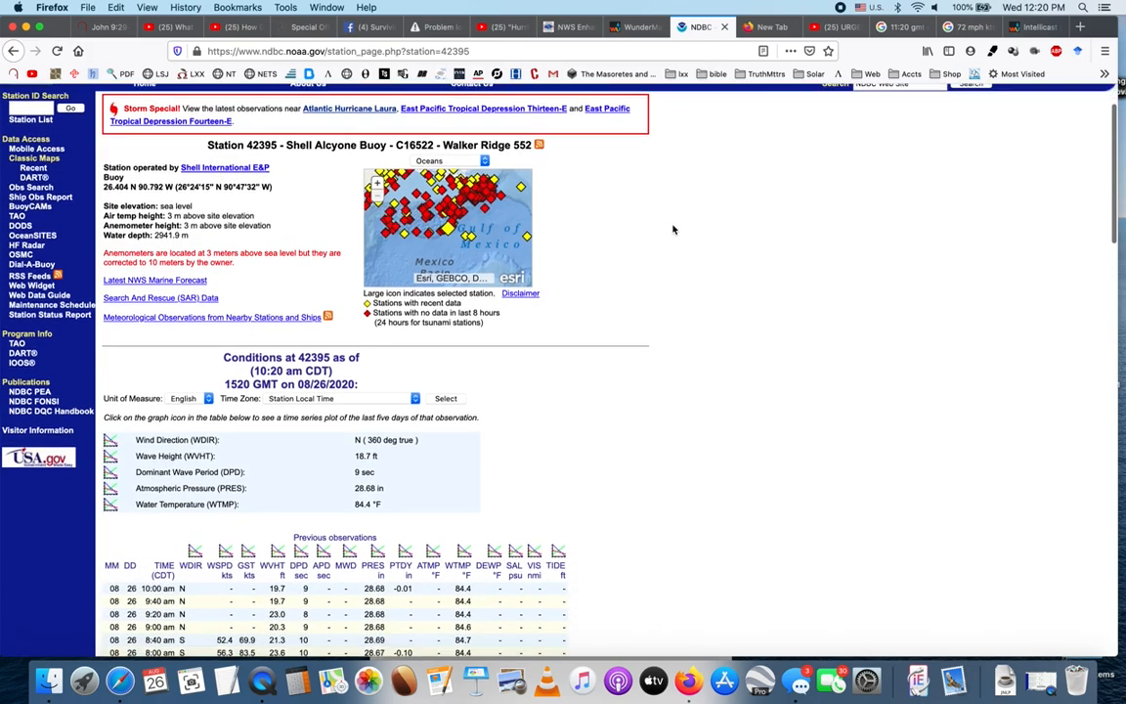
pyautogui.scroll(-2, 673, 228)
pyautogui.scroll(-4, 672, 229)
pyautogui.scroll(-3, 673, 229)
pyautogui.scroll(-3, 673, 229)
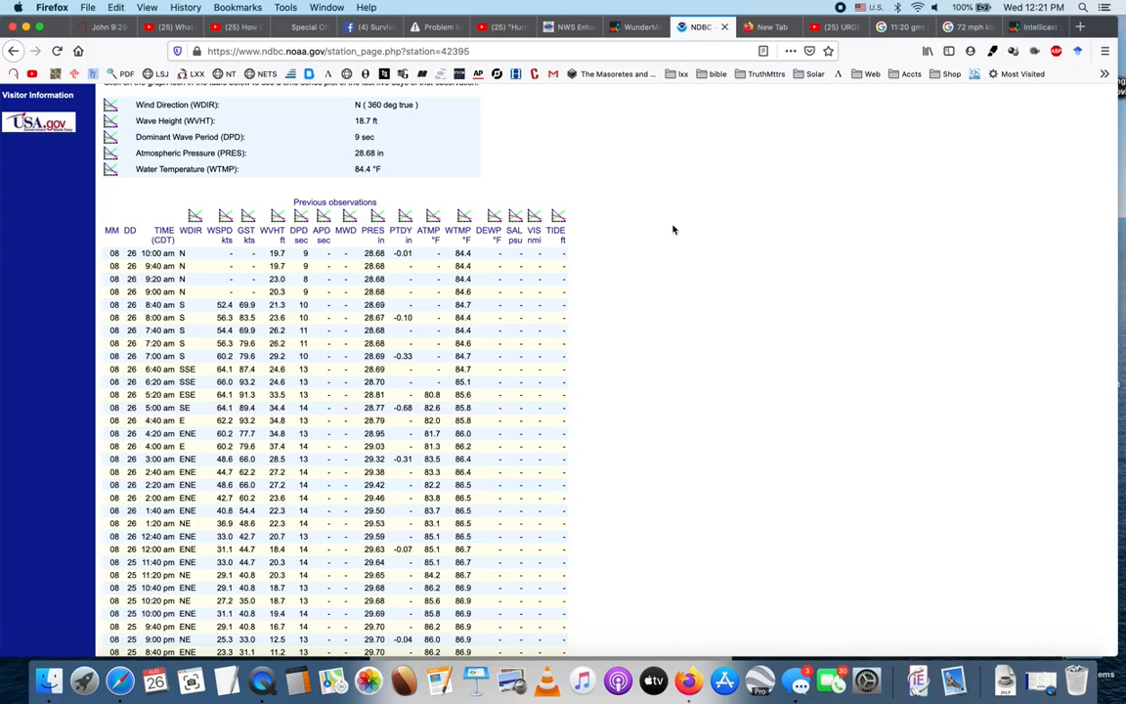
pyautogui.scroll(-4, 673, 228)
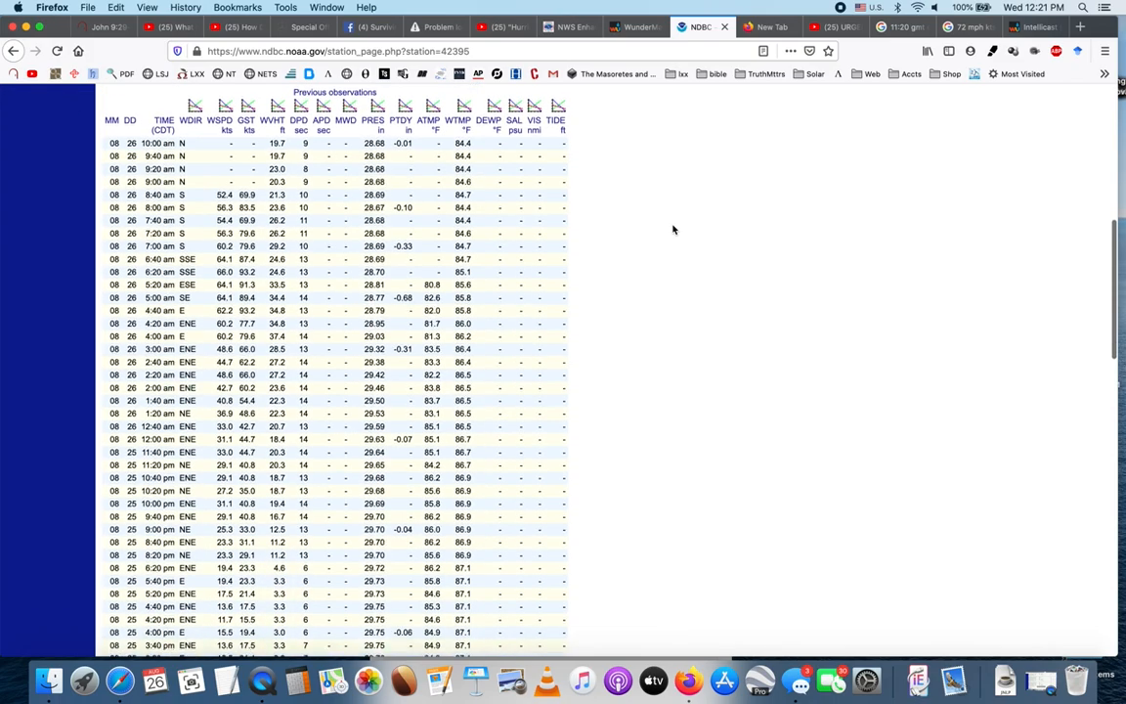
pyautogui.scroll(-2, 673, 229)
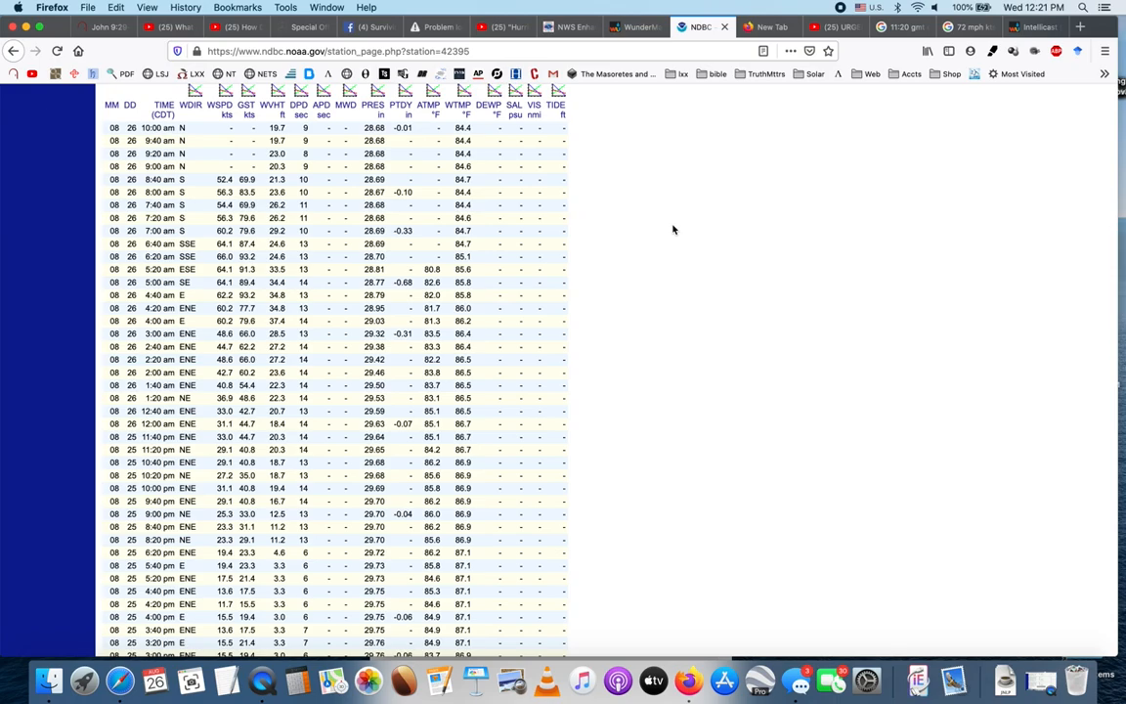
pyautogui.scroll(-2, 672, 228)
pyautogui.scroll(-3, 673, 229)
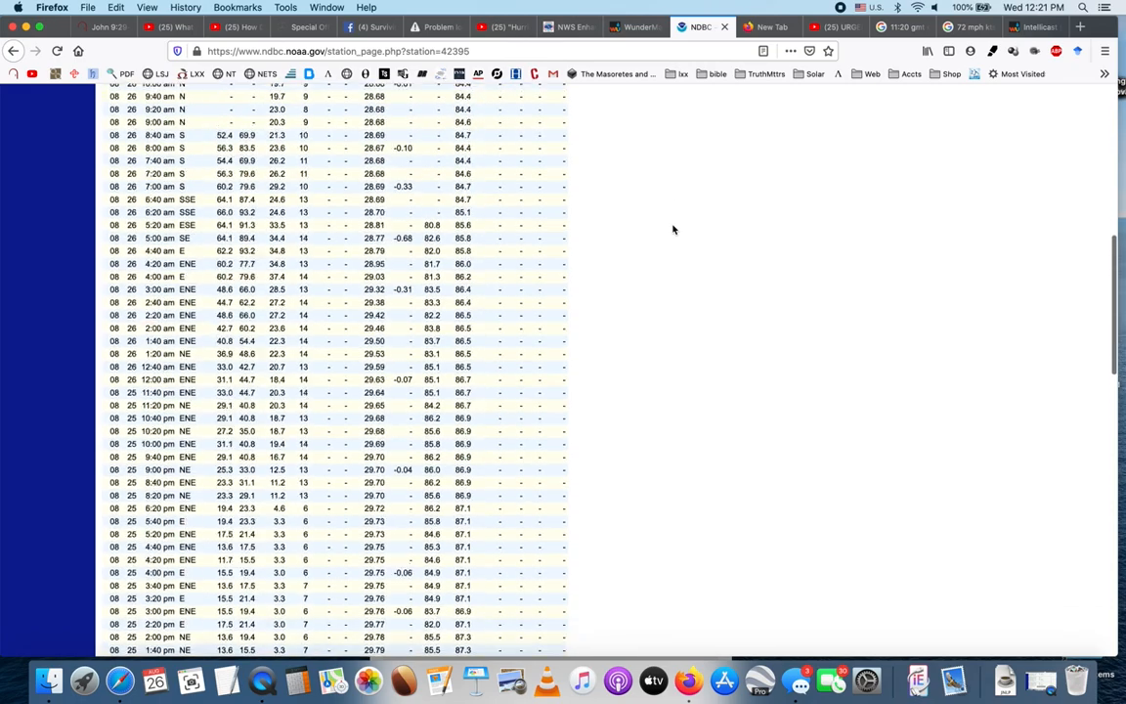
pyautogui.scroll(5, 673, 229)
pyautogui.scroll(3, 673, 228)
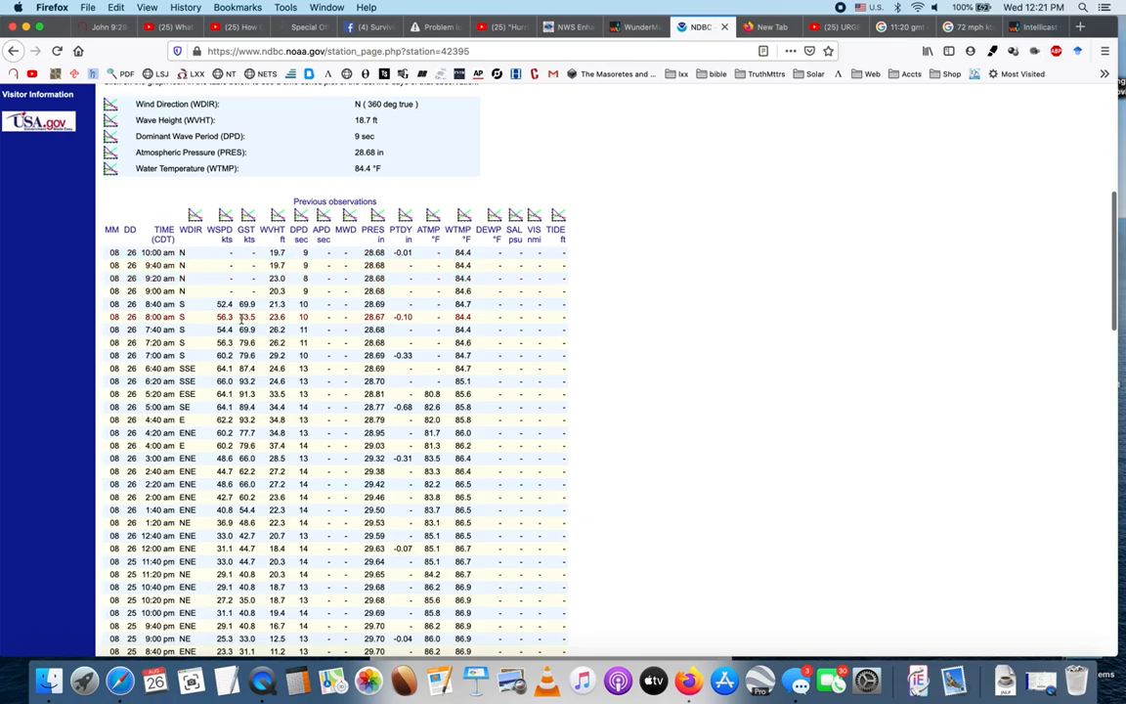
pyautogui.scroll(-2, 241, 321)
pyautogui.scroll(-2, 241, 320)
pyautogui.scroll(-2, 241, 320)
pyautogui.scroll(-2, 241, 321)
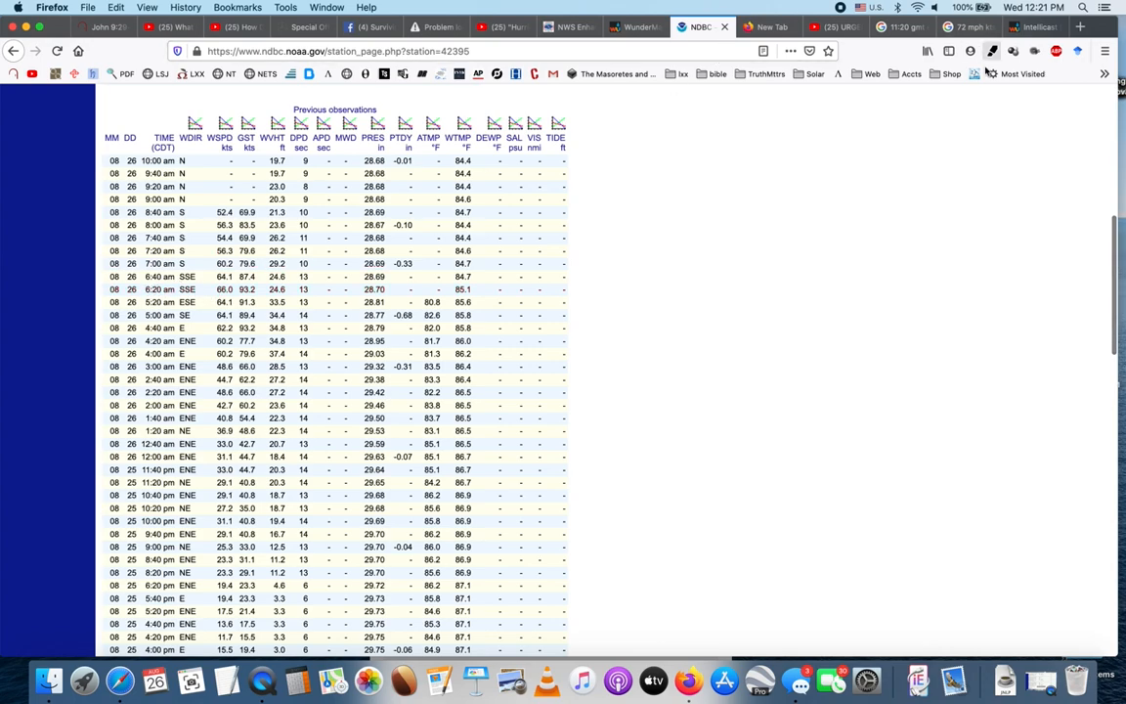
pyautogui.click(899, 27)
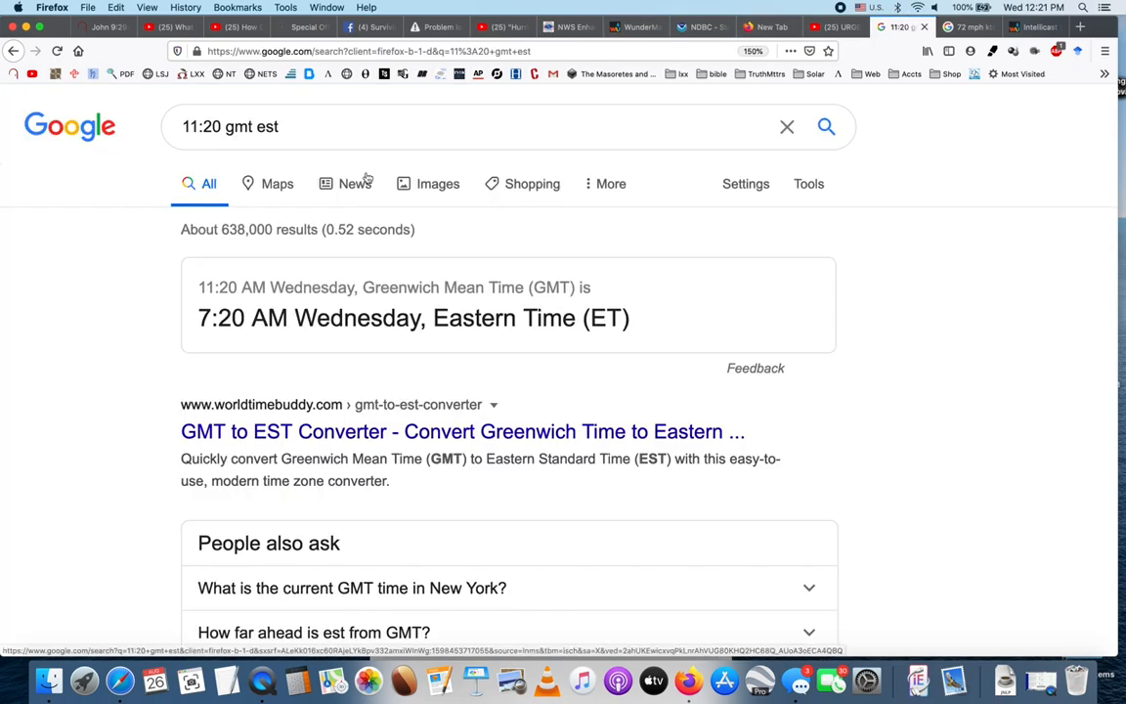
pyautogui.click(223, 126)
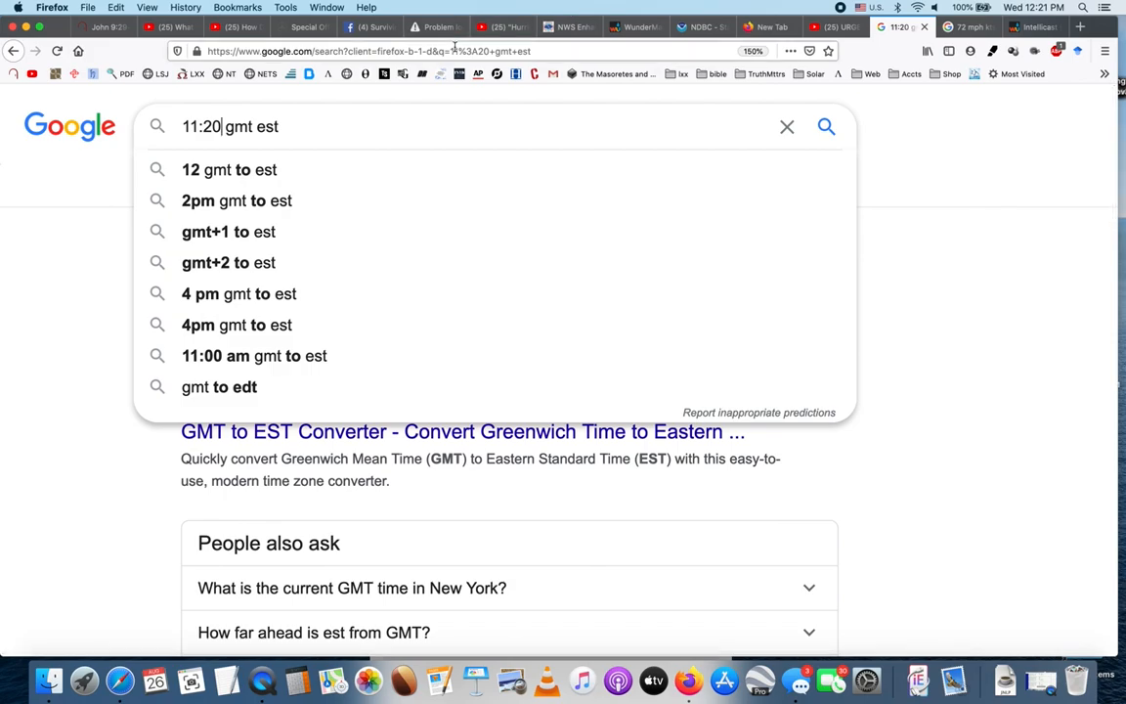
pyautogui.click(700, 26)
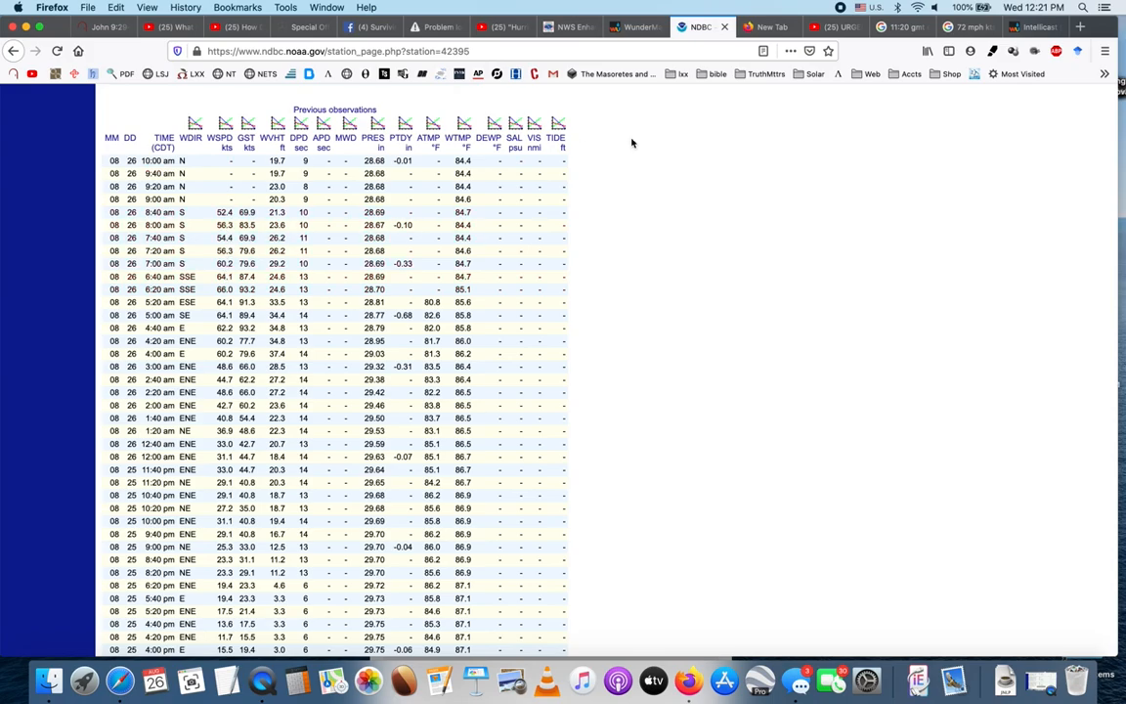
# Start the Gulf radar loop, then play the Florence video to about 8:40 and pause it
pyautogui.click(631, 26)
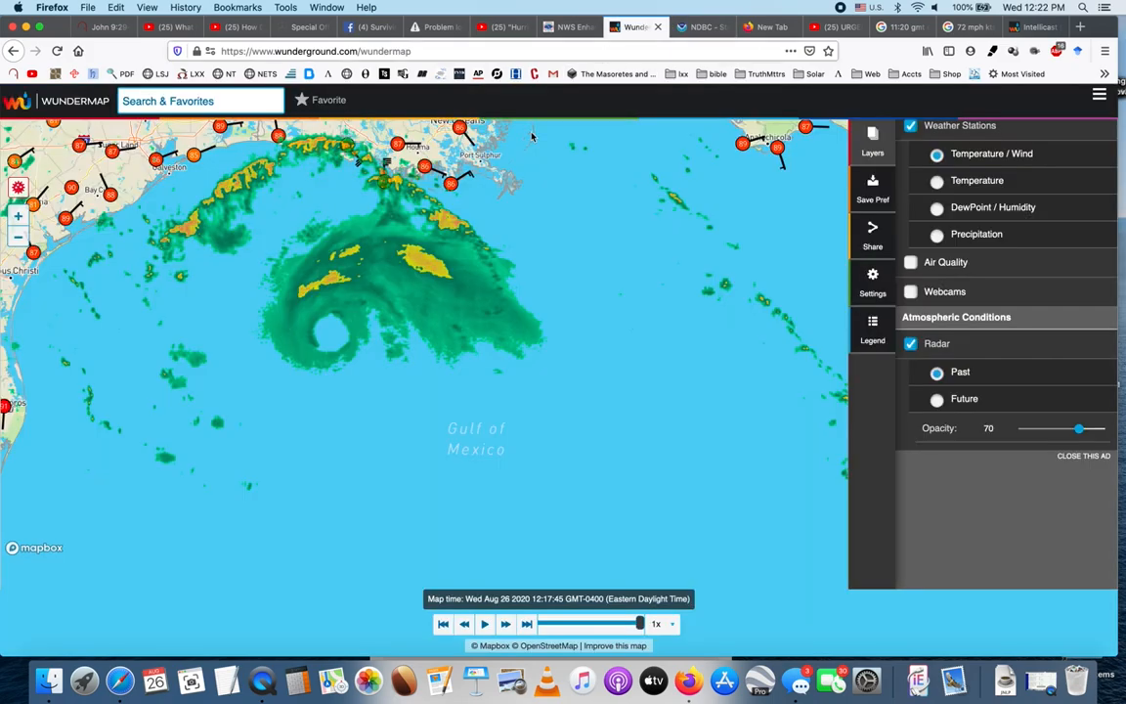
pyautogui.click(485, 624)
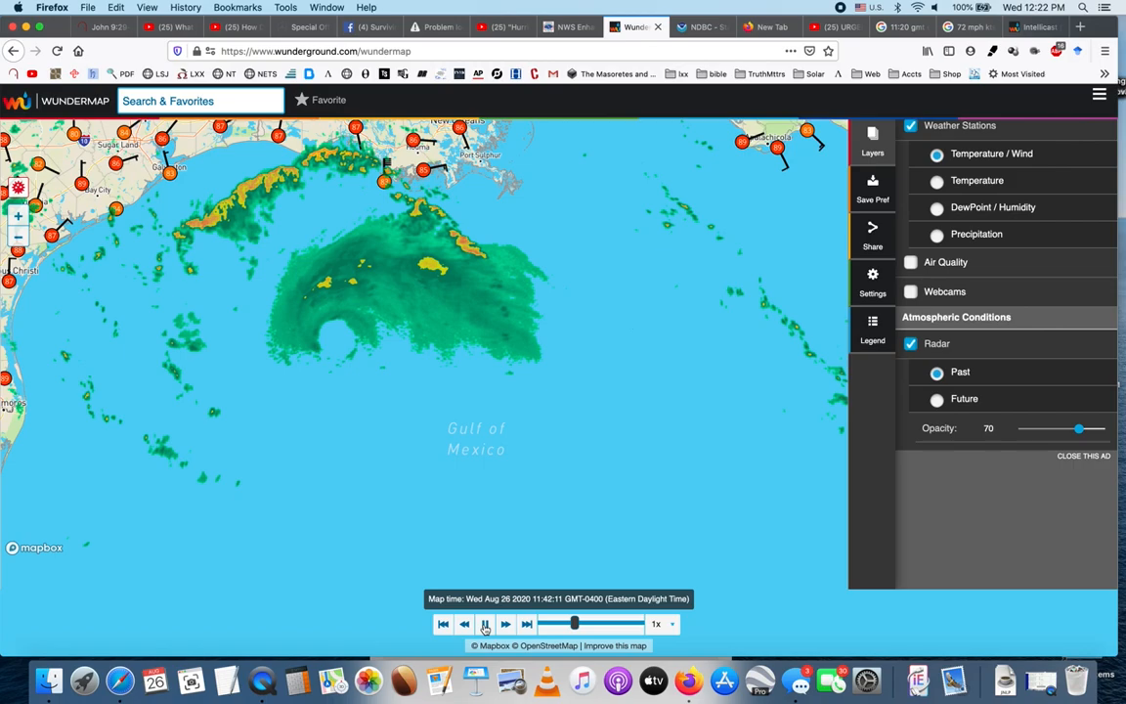
pyautogui.click(842, 27)
pyautogui.click(301, 396)
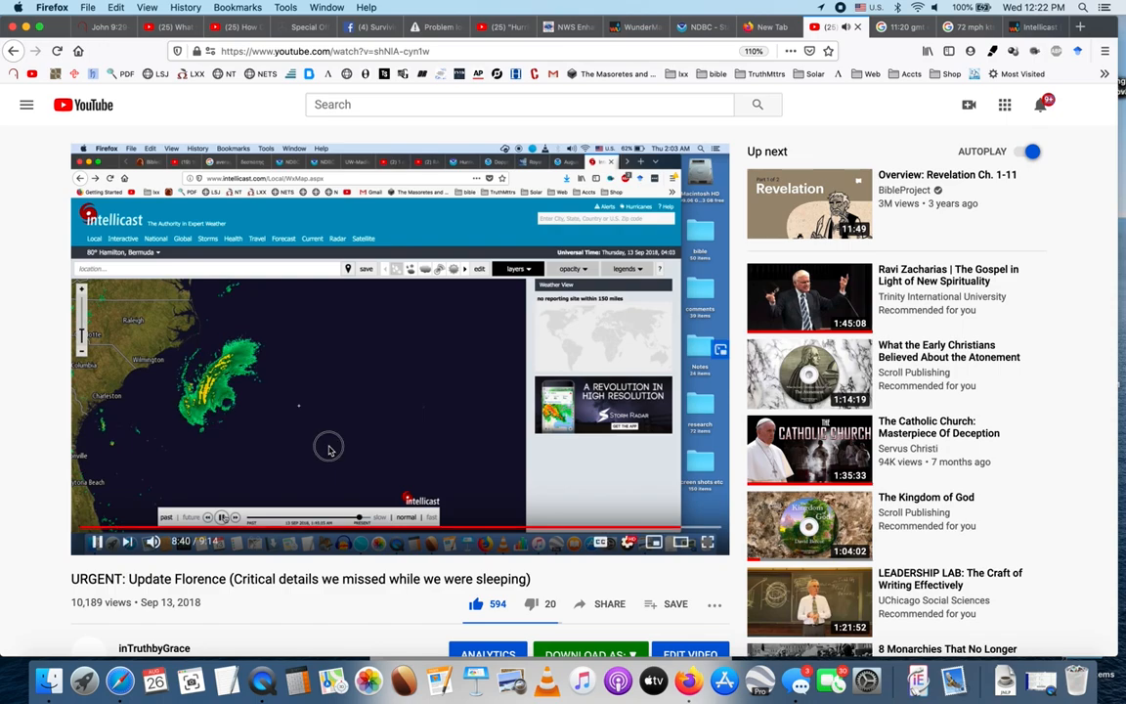
pyautogui.click(296, 402)
# Play and pause part of the Hurricane Michael video, then return to the WunderMap radar loop
pyautogui.click(500, 26)
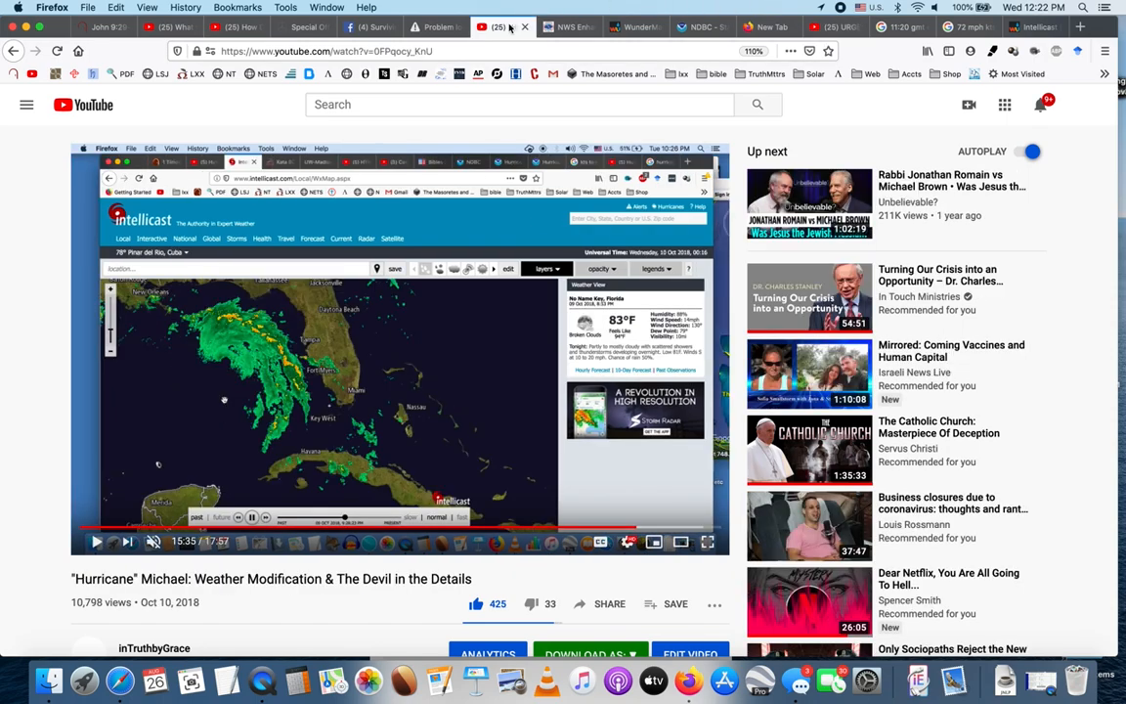
pyautogui.click(359, 313)
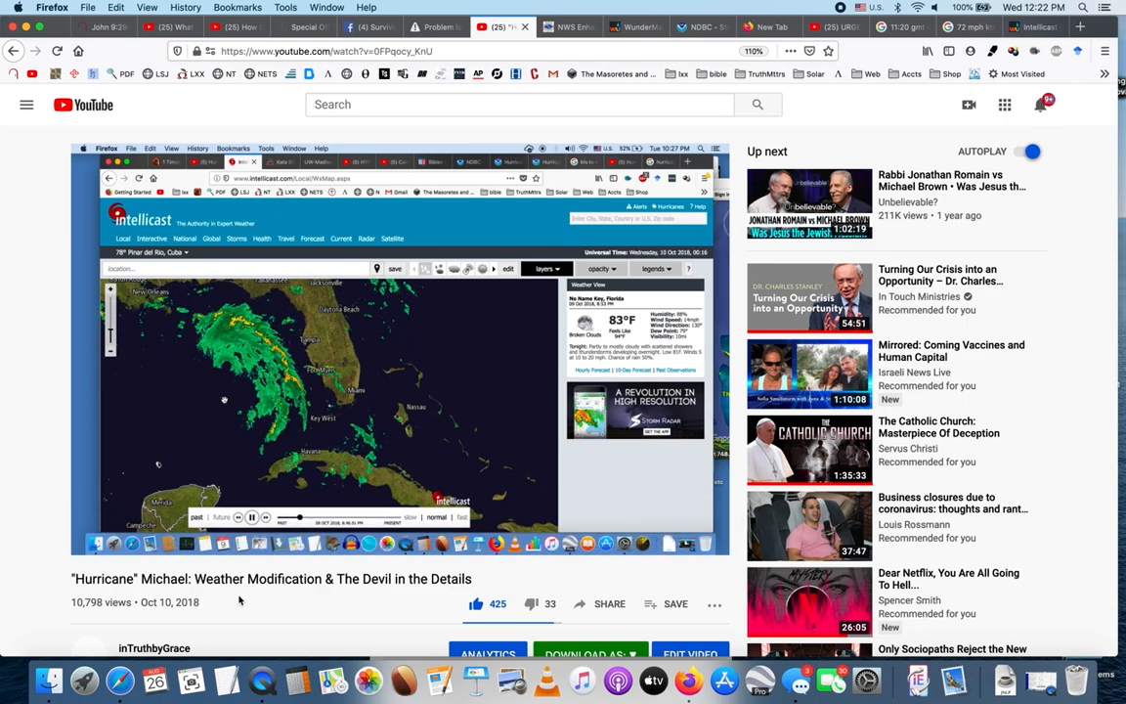
pyautogui.click(411, 391)
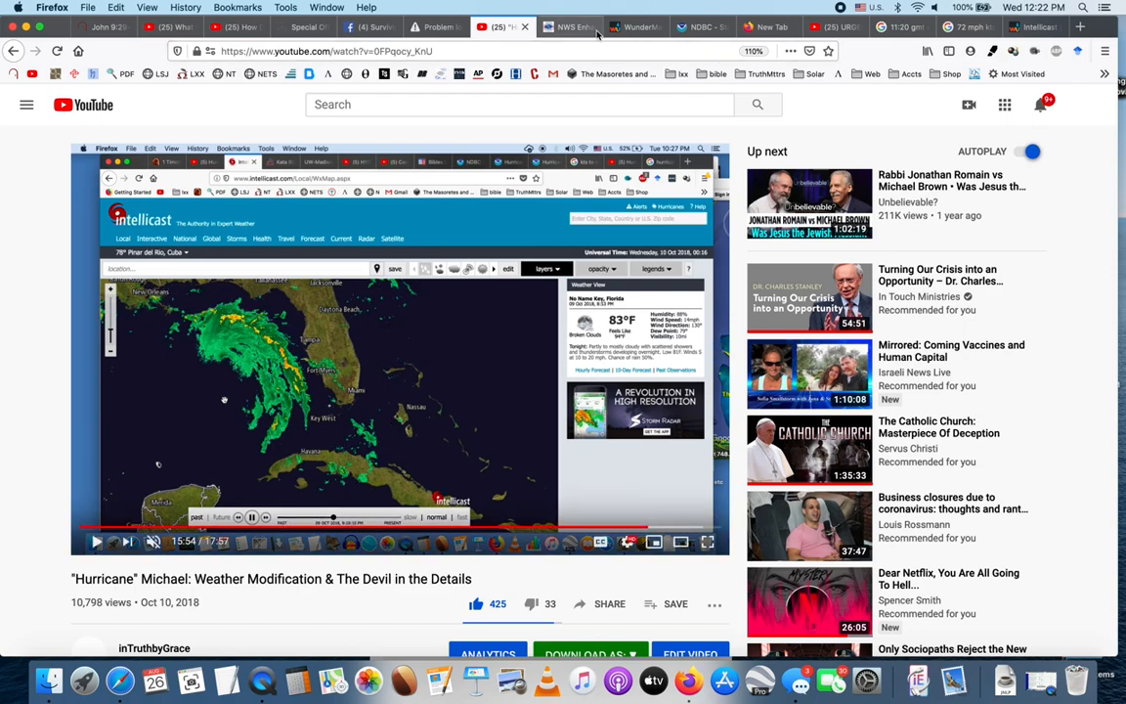
pyautogui.click(635, 26)
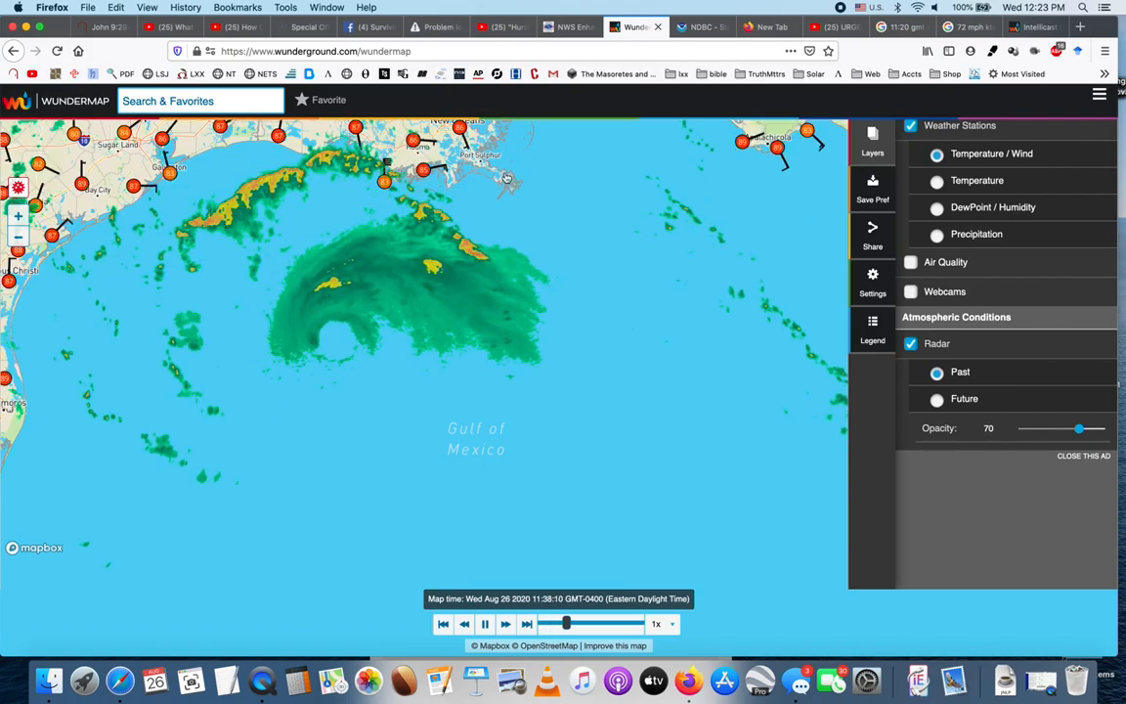
# View NDBC observations near Atlantic Hurricane Laura, then return to the WunderMap radar loop
pyautogui.click(702, 26)
pyautogui.scroll(10, 455, 114)
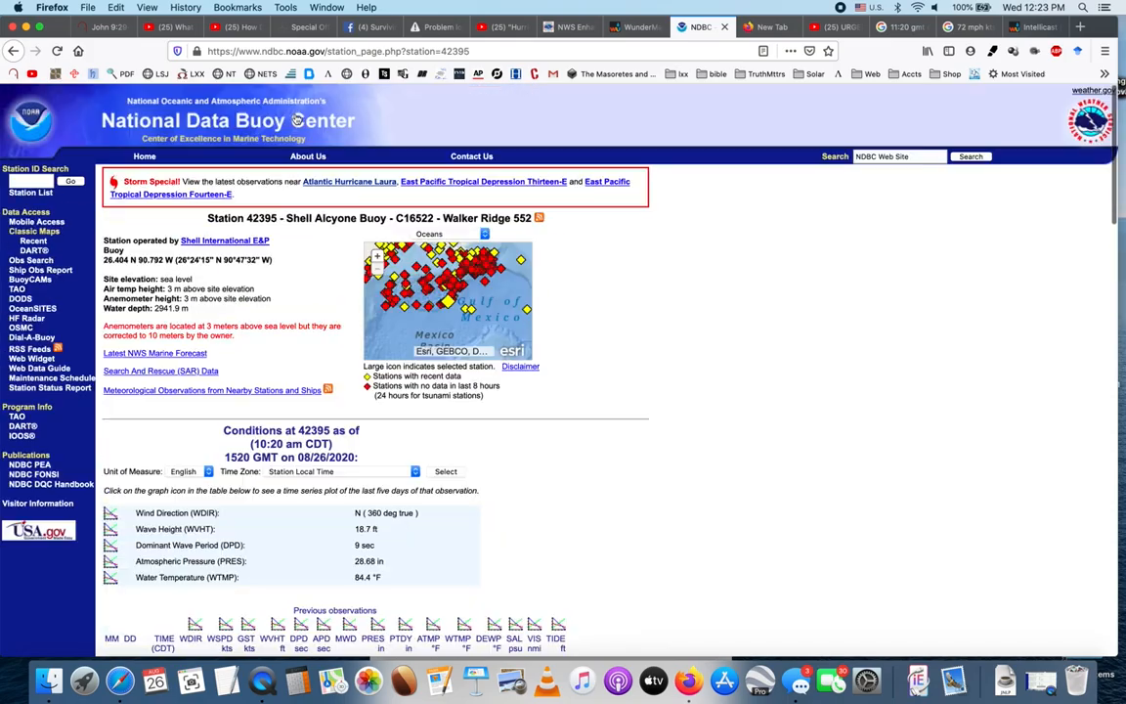
pyautogui.click(349, 181)
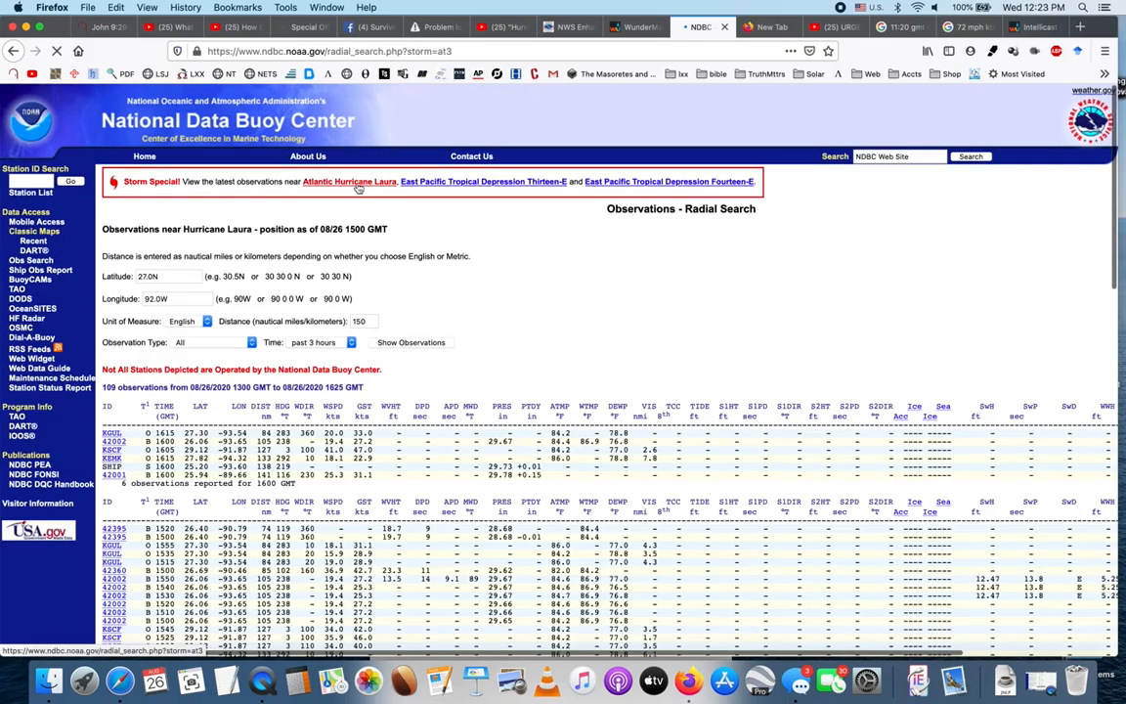
pyautogui.scroll(-5, 370, 280)
pyautogui.scroll(-5, 370, 281)
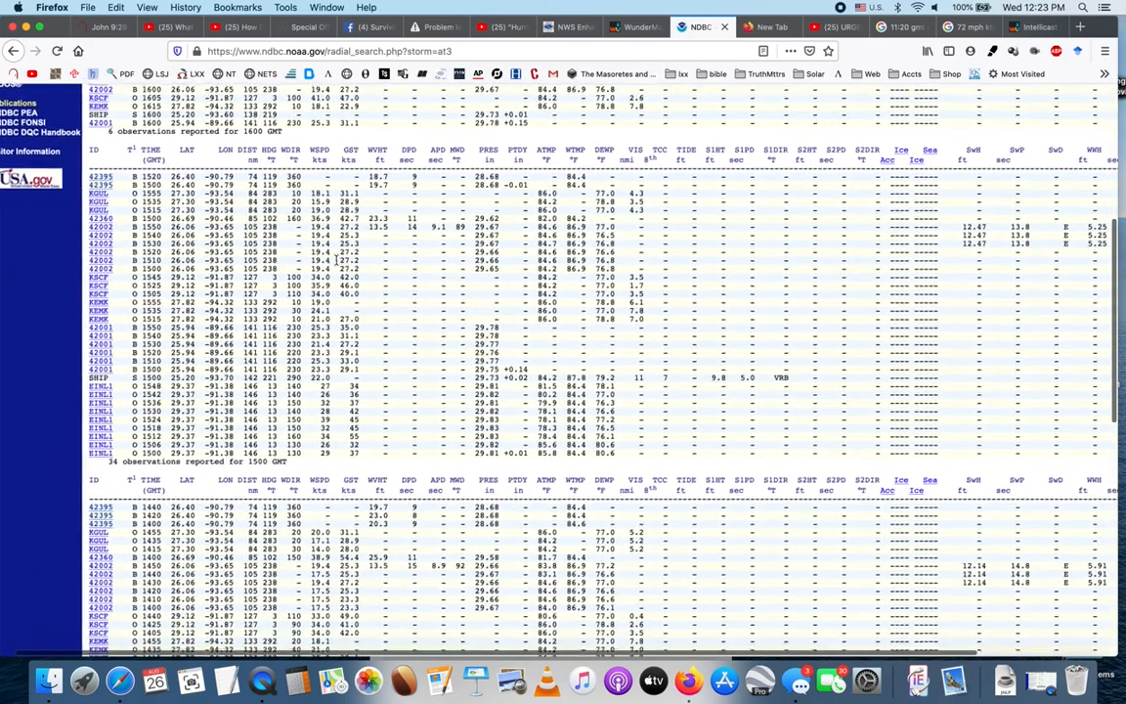
pyautogui.scroll(1, 369, 280)
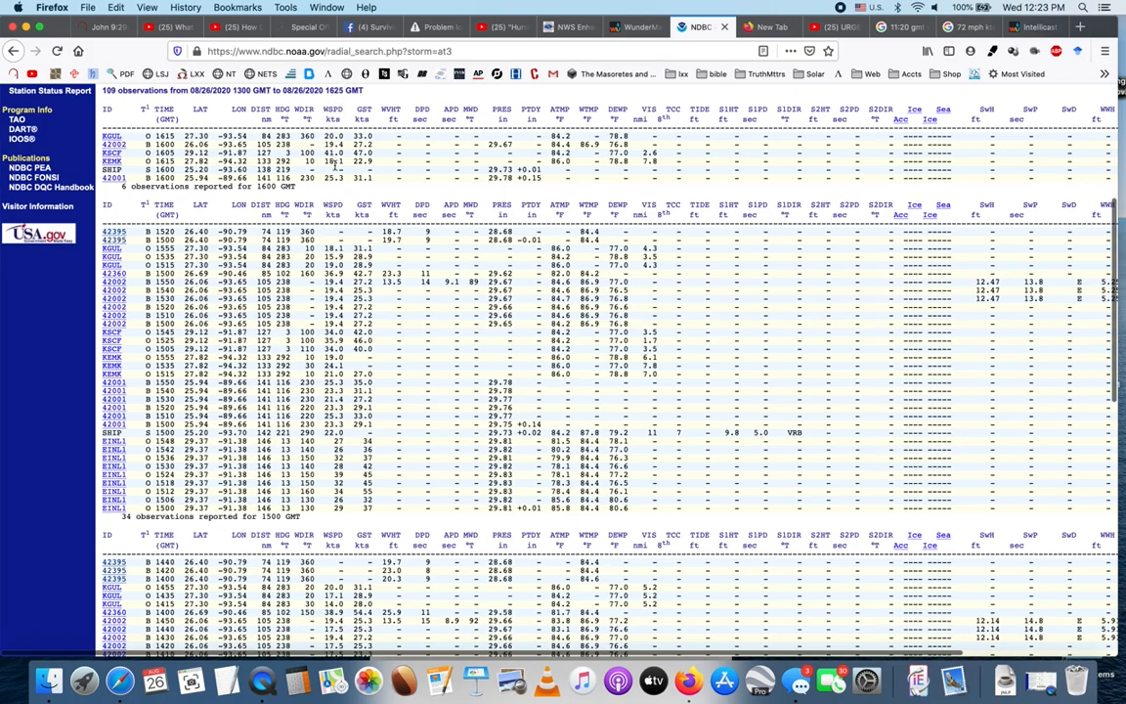
pyautogui.scroll(-5, 344, 360)
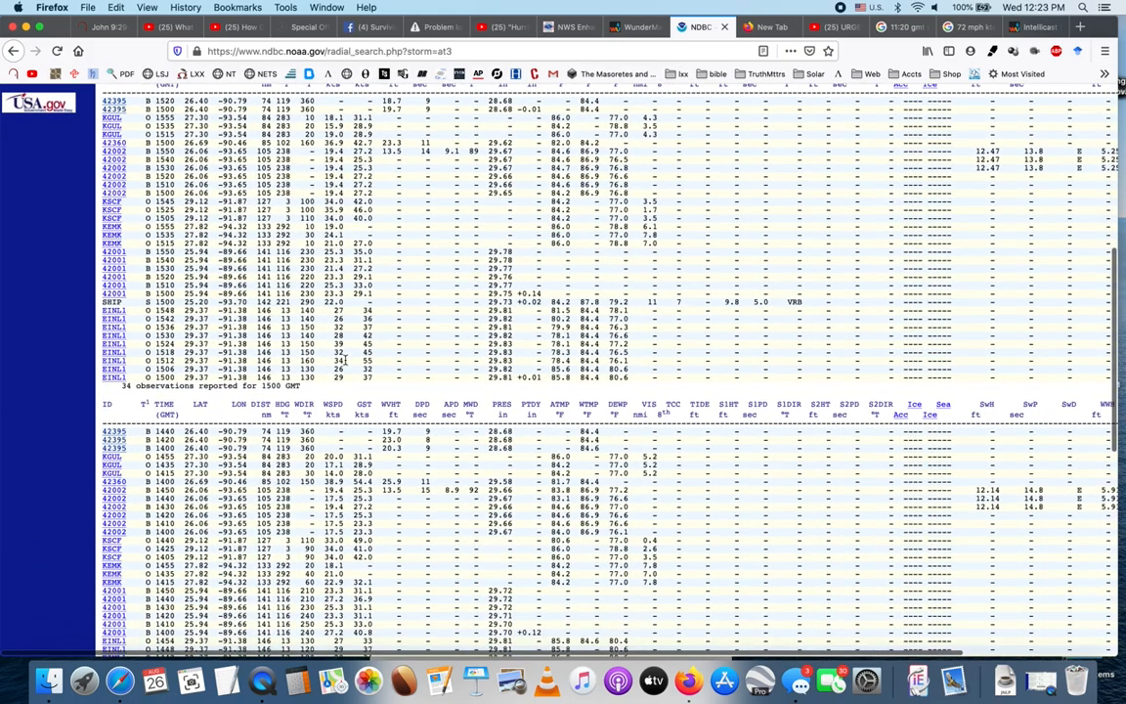
pyautogui.scroll(-5, 344, 360)
pyautogui.scroll(-3, 344, 360)
pyautogui.scroll(-2, 344, 359)
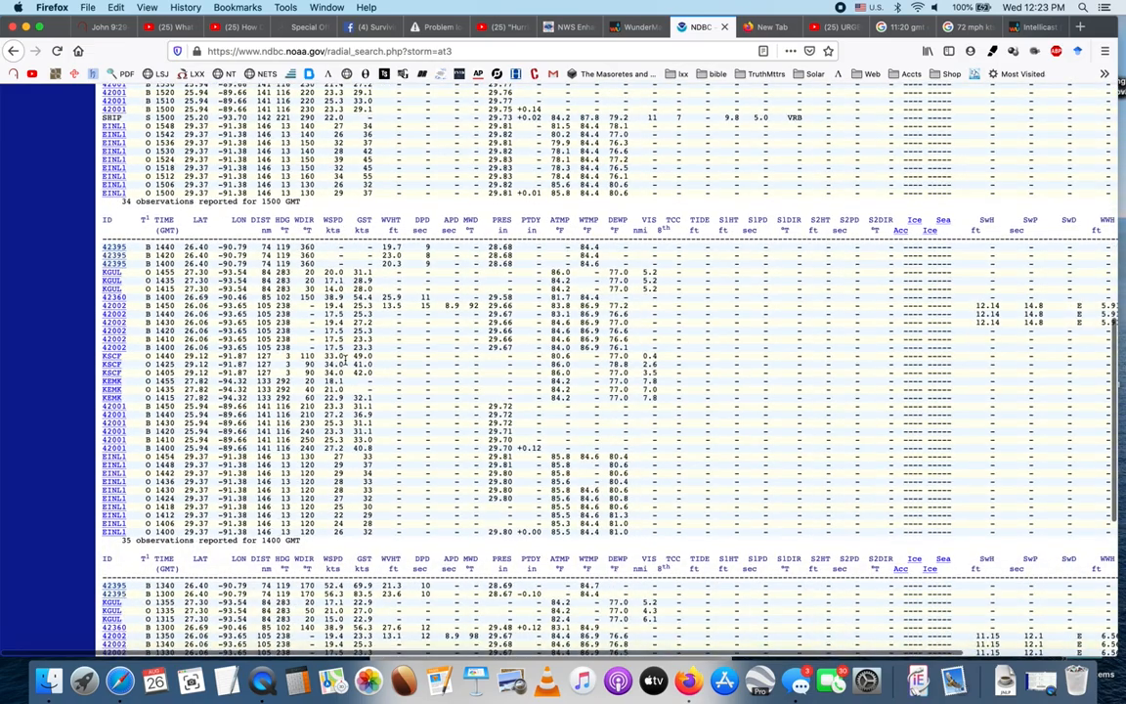
pyautogui.scroll(-3, 344, 360)
pyautogui.scroll(-2, 344, 360)
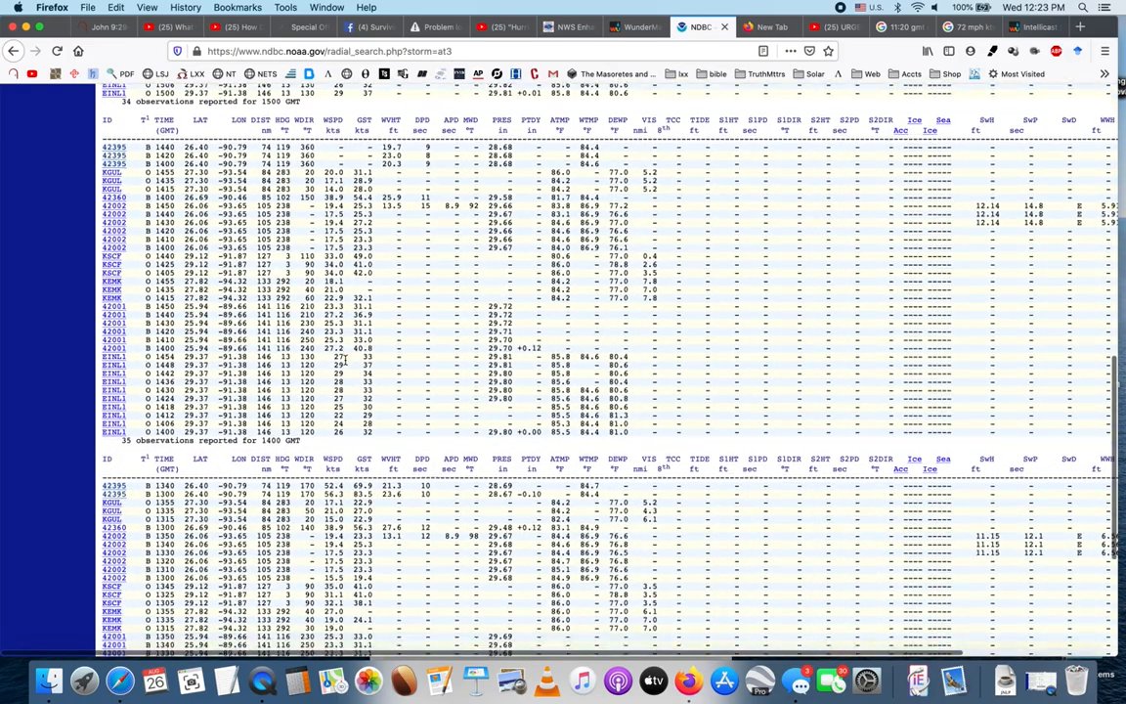
pyautogui.scroll(-2, 344, 360)
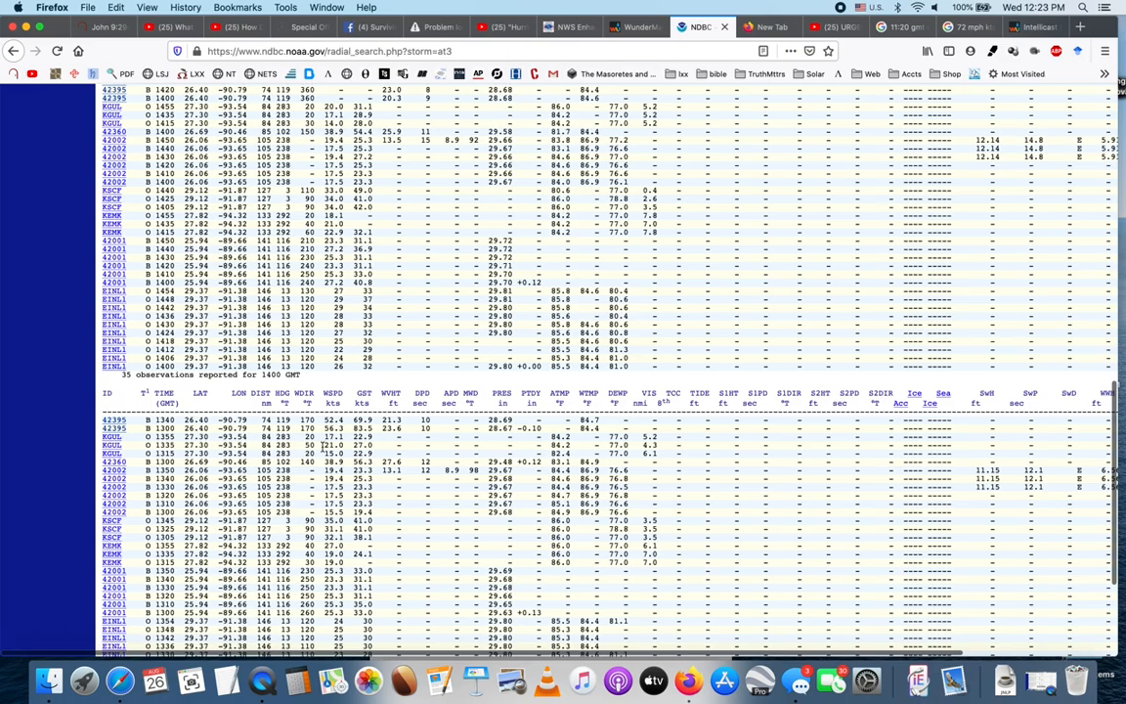
pyautogui.scroll(-2, 337, 445)
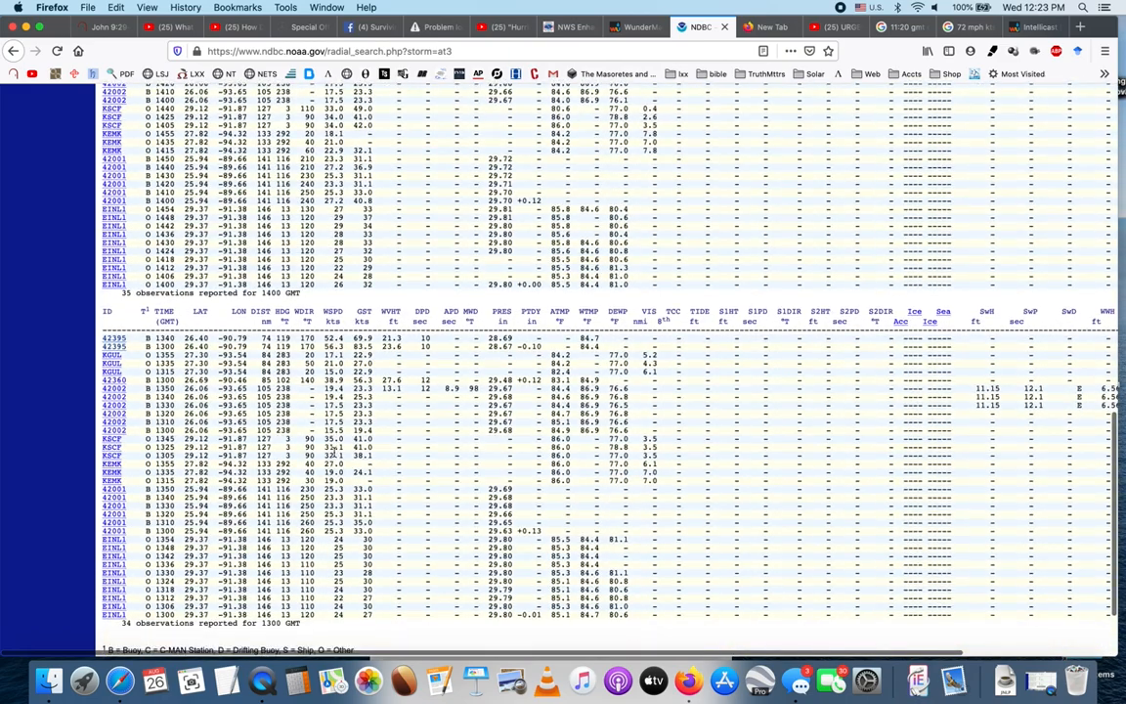
pyautogui.scroll(-2, 337, 445)
pyautogui.scroll(-2, 337, 448)
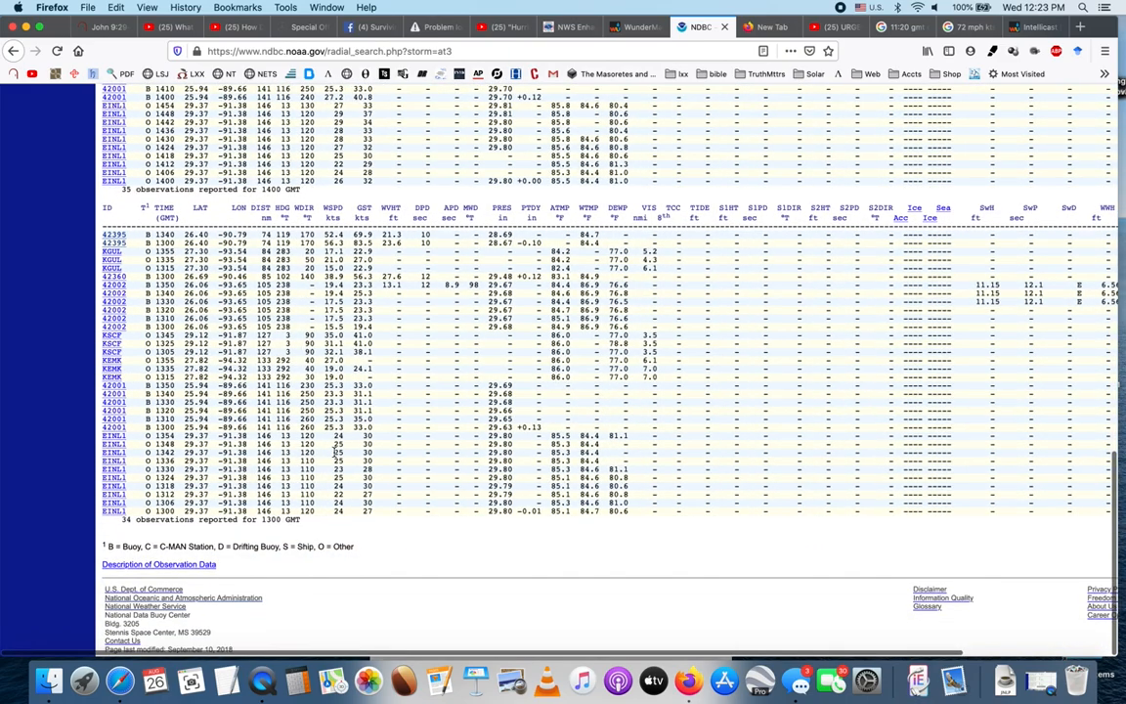
pyautogui.scroll(10, 337, 448)
pyautogui.scroll(8, 337, 448)
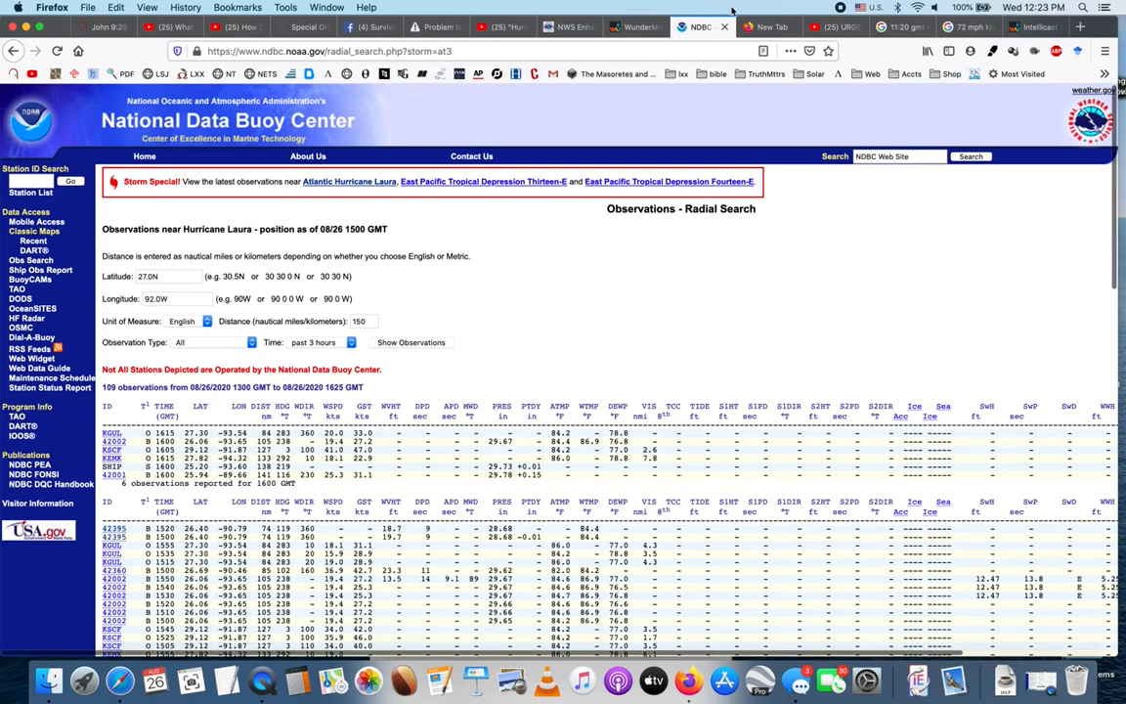
pyautogui.click(636, 26)
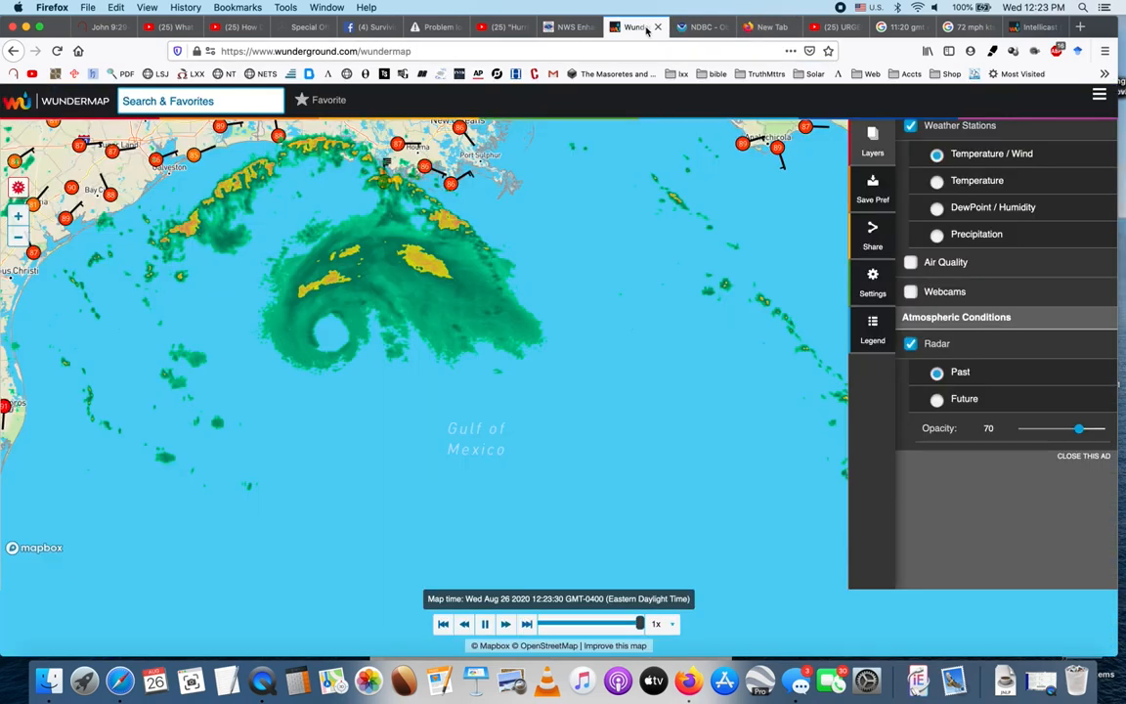